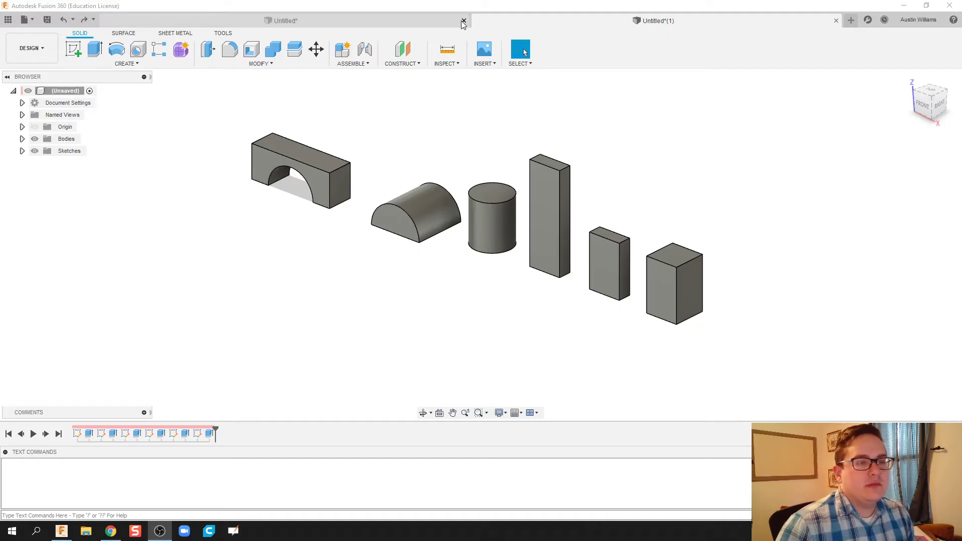
Close the extra Untitled design tab without saving it.
{"action": "left_click", "coordinate": [463, 20]}
{"action": "left_click", "coordinate": [545, 214]}
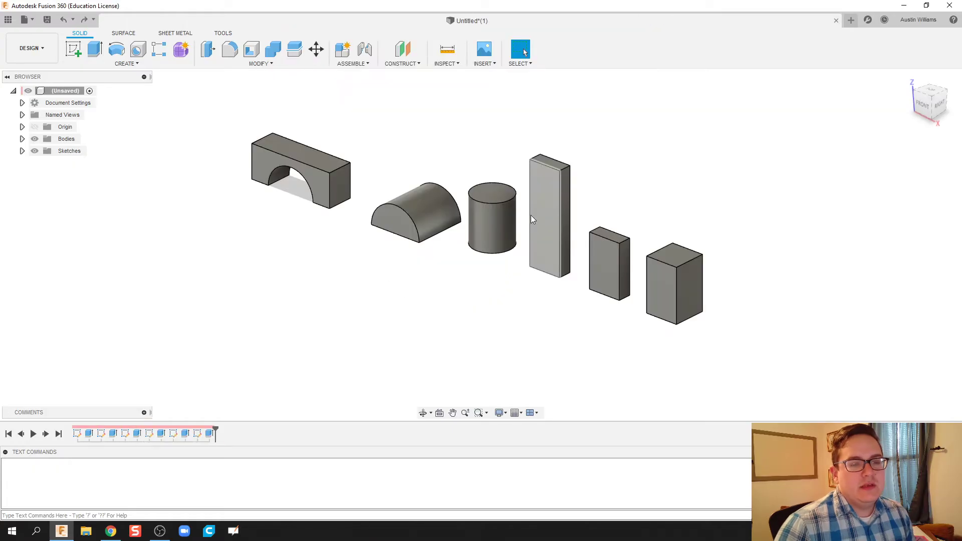
Save the six-body design in Admin Project as '34. First Parts Ever!'.
{"action": "key", "text": "ctrl+s"}
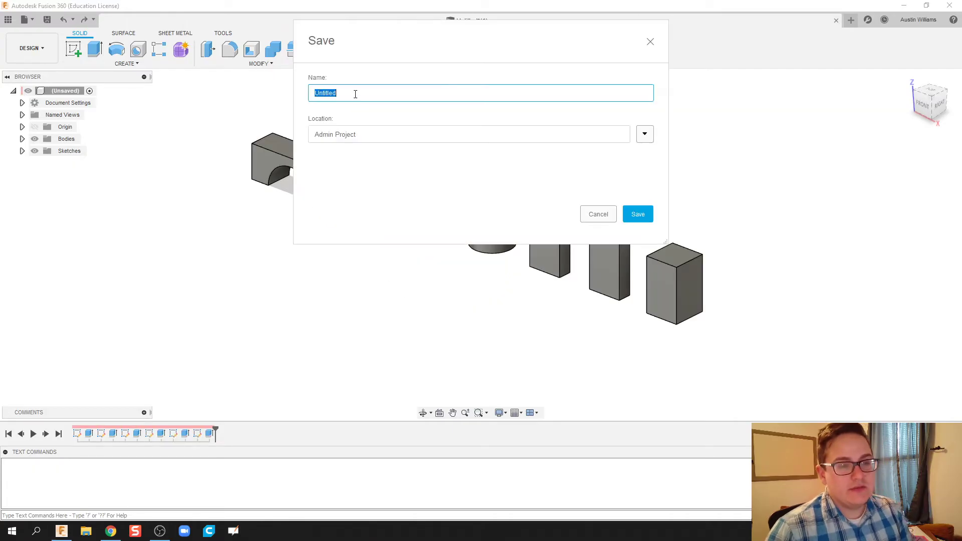
{"action": "type", "text": "34. First Parts Ever"}
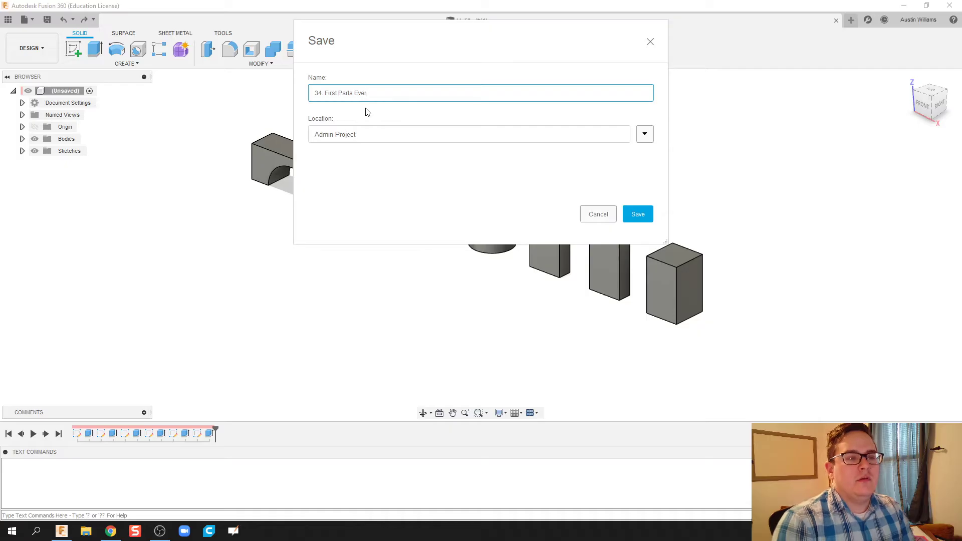
{"action": "type", "text": "!"}
{"action": "key", "text": "Return"}
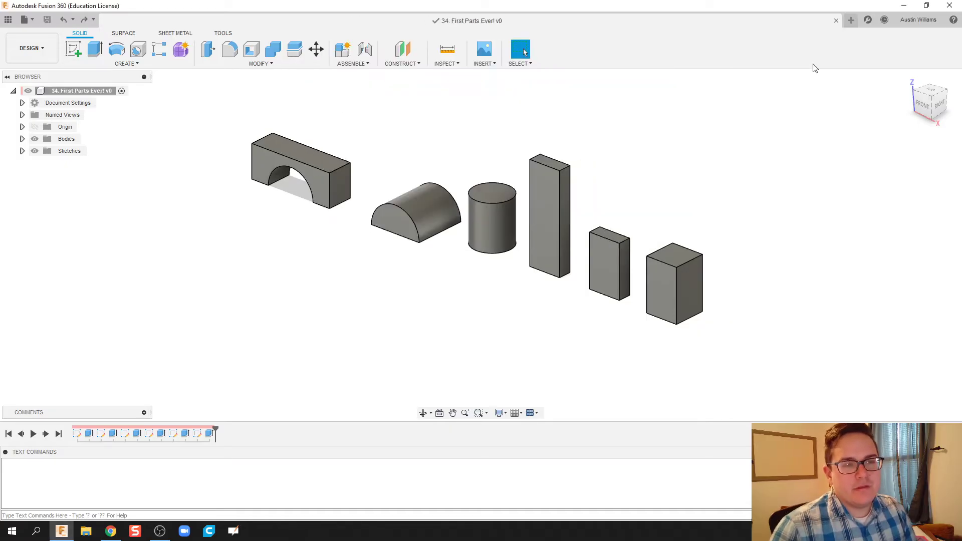
Open a new design with a sketch on the XZ plane, then view the six-body design.
{"action": "left_click", "coordinate": [852, 19]}
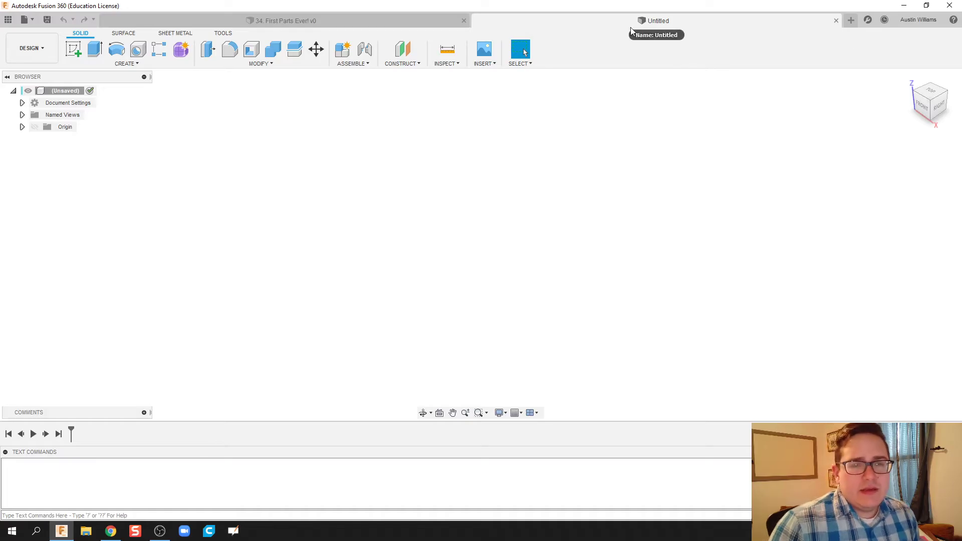
{"action": "left_click", "coordinate": [835, 21]}
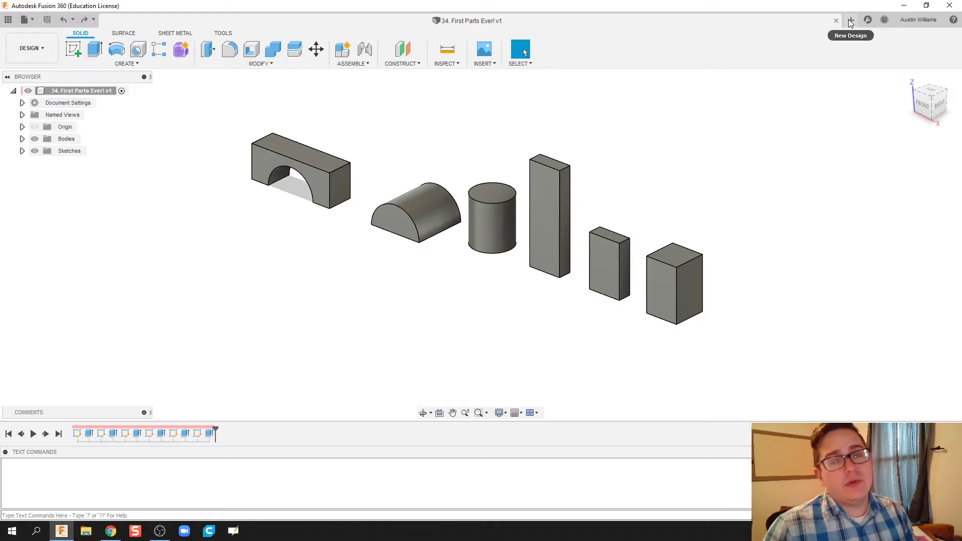
{"action": "left_click", "coordinate": [850, 21]}
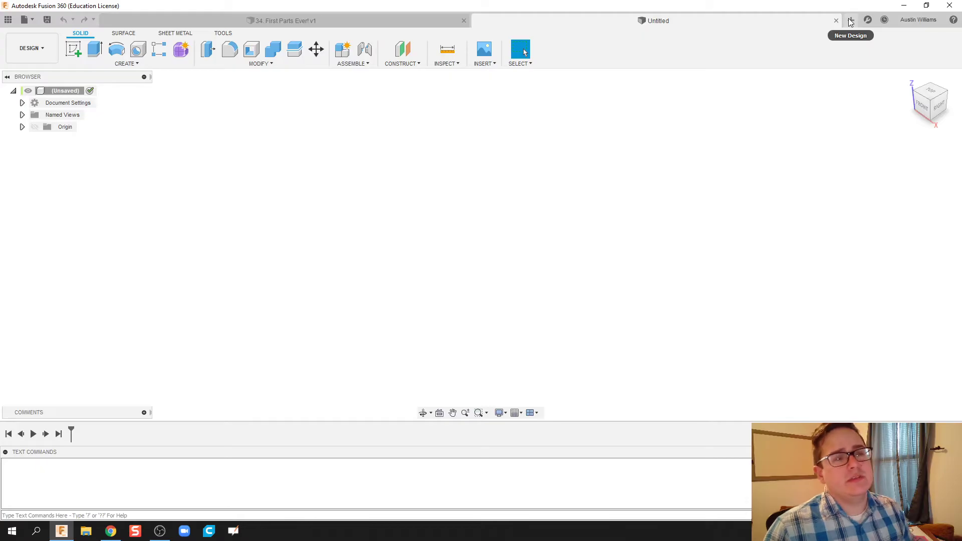
{"action": "left_click", "coordinate": [75, 49]}
{"action": "left_click", "coordinate": [504, 228]}
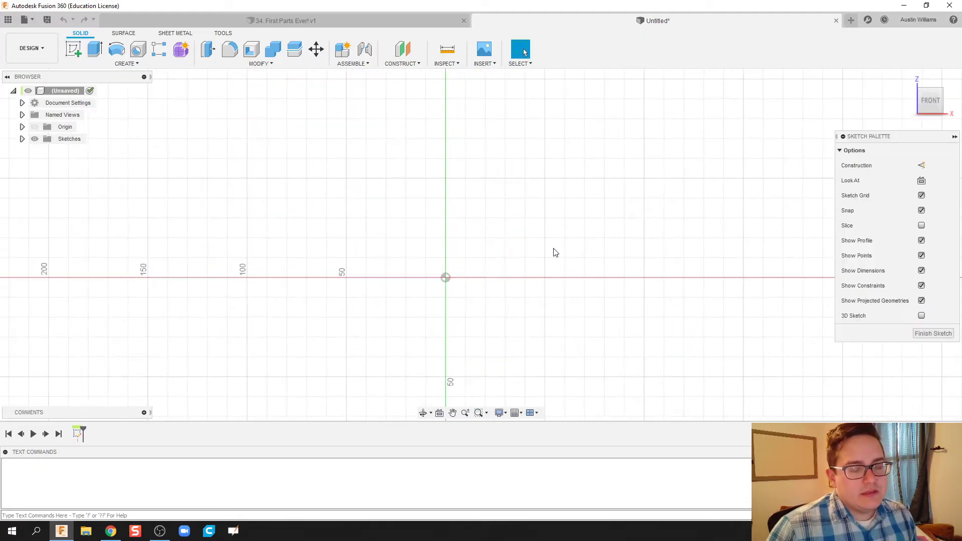
{"action": "left_click", "coordinate": [326, 19]}
{"action": "mouse_move", "coordinate": [448, 278]}
{"action": "middle_mouse_down"}
{"action": "mouse_move", "coordinate": [428, 271]}
{"action": "mouse_move", "coordinate": [453, 268]}
{"action": "middle_mouse_up"}
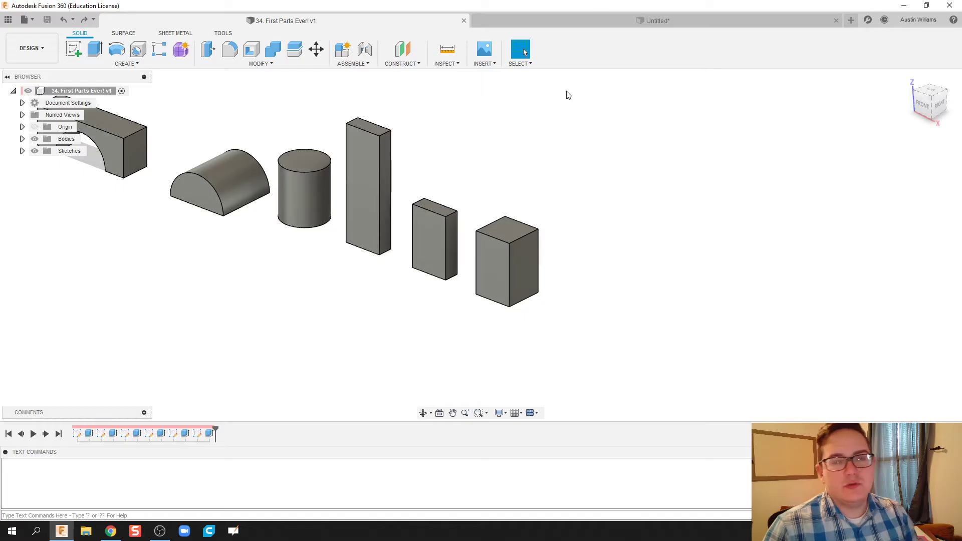
Replace the empty sketch with a new sketch on the XZ front plane.
{"action": "left_click", "coordinate": [612, 21]}
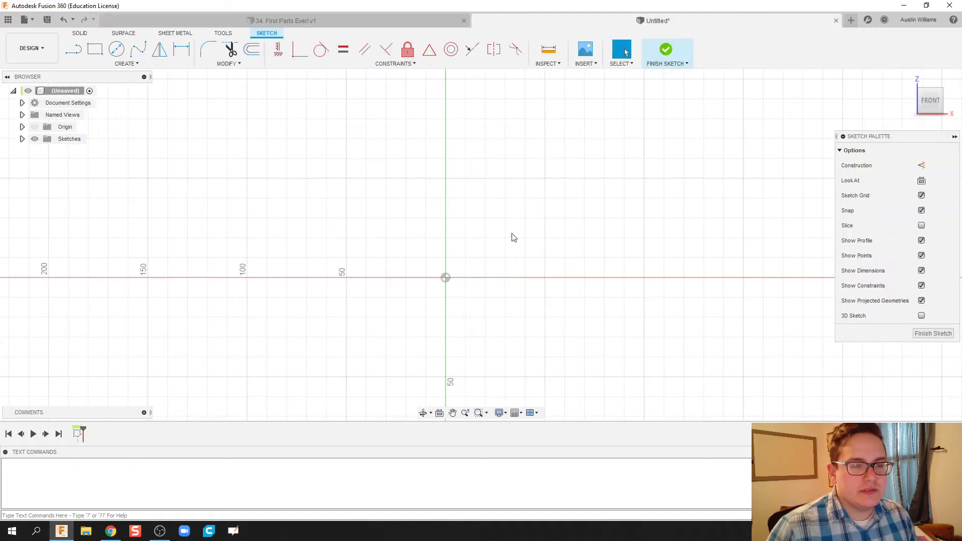
{"action": "left_click", "coordinate": [666, 49]}
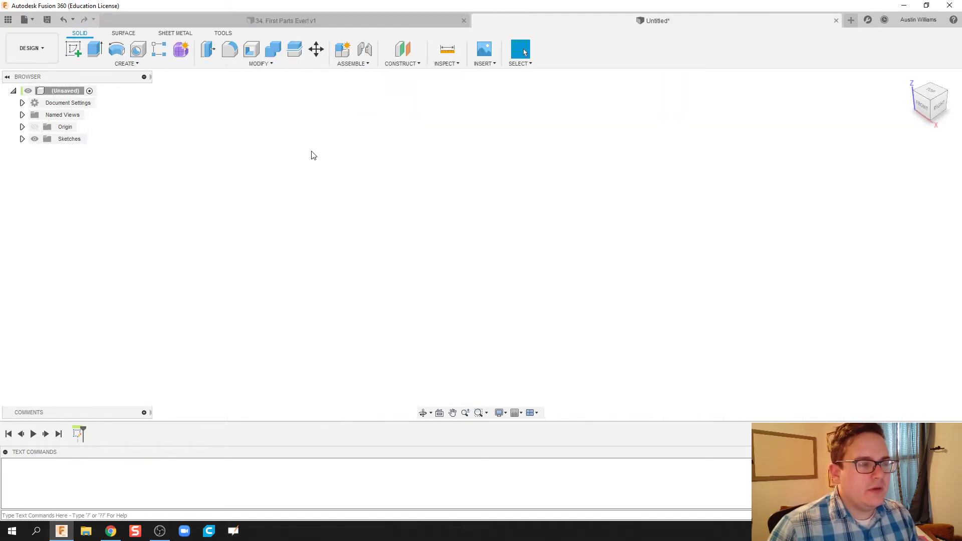
{"action": "left_click", "coordinate": [73, 49]}
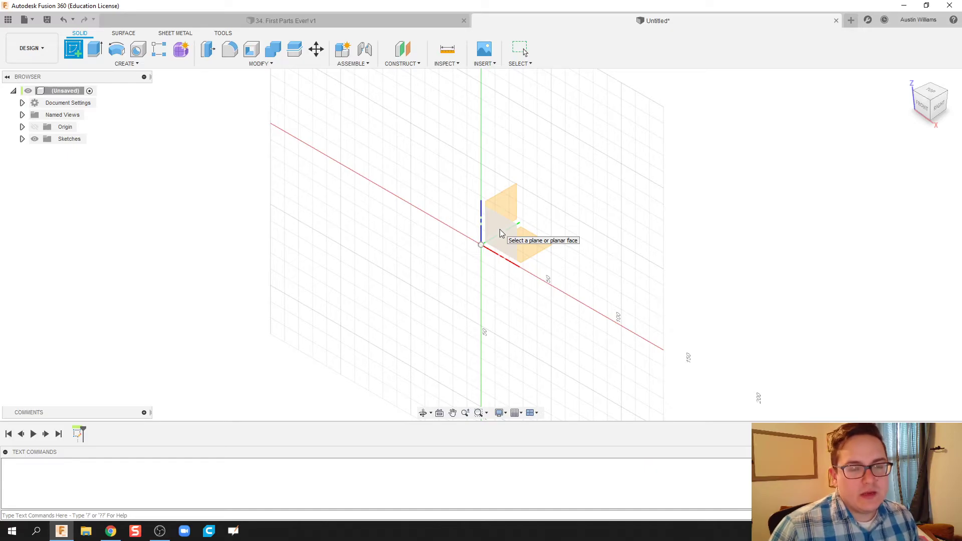
{"action": "left_click", "coordinate": [501, 233]}
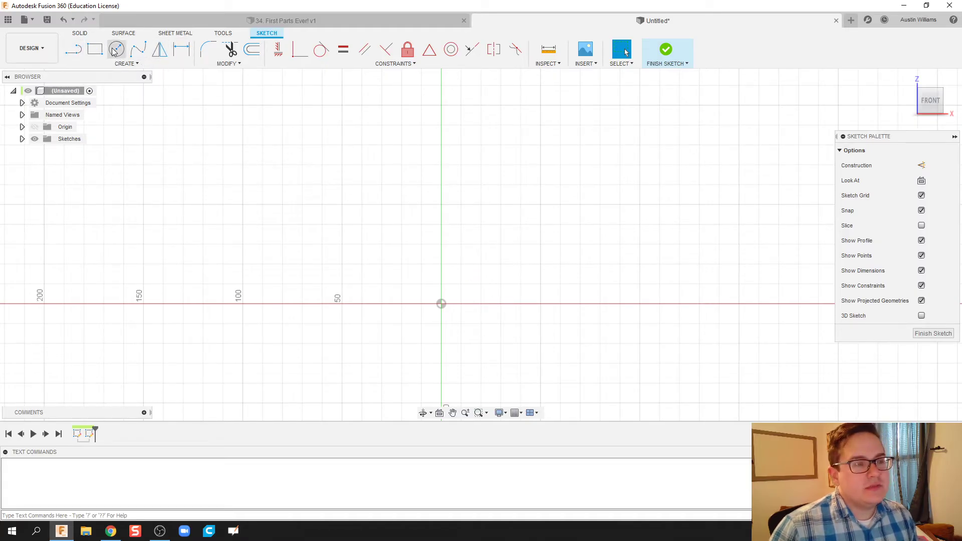
Draw a 50 x 100 mm two-point rectangle with one corner at the origin.
{"action": "left_click", "coordinate": [96, 50]}
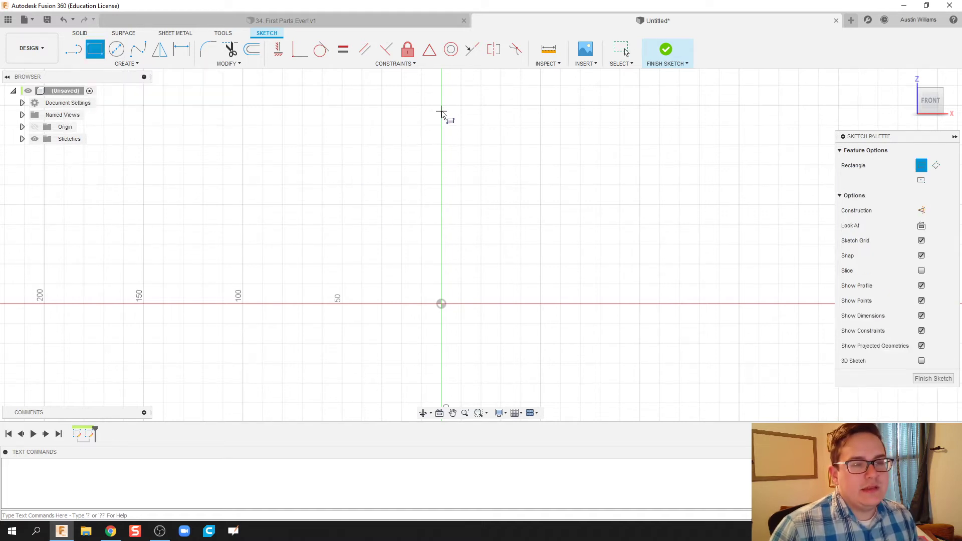
{"action": "left_click", "coordinate": [442, 106]}
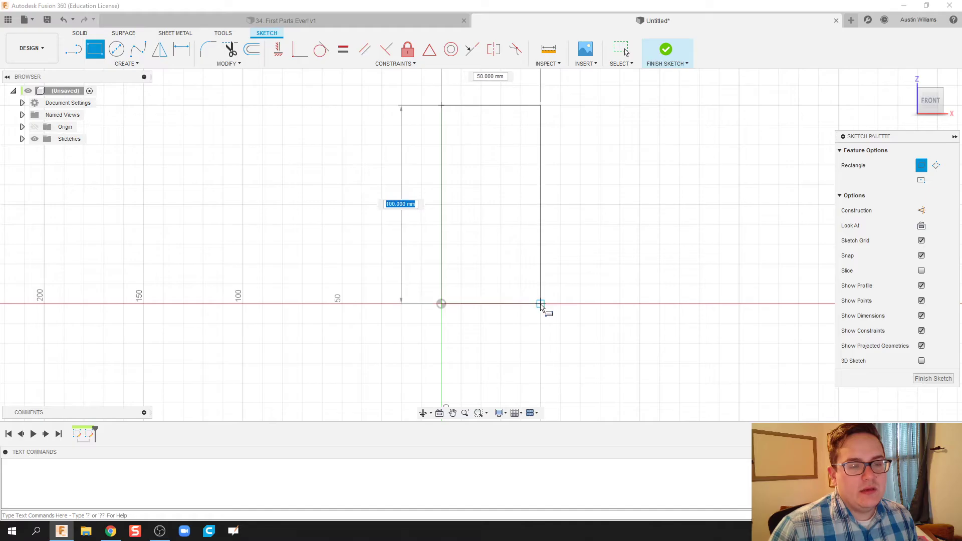
{"action": "left_click", "coordinate": [541, 303]}
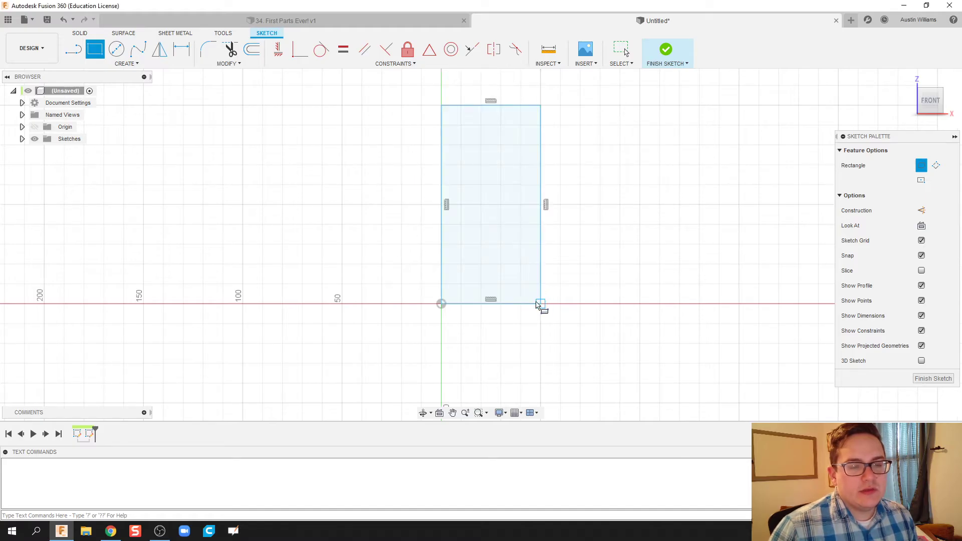
Finish the sketch and extrude the rectangle 50 mm into a solid box.
{"action": "left_click", "coordinate": [666, 50]}
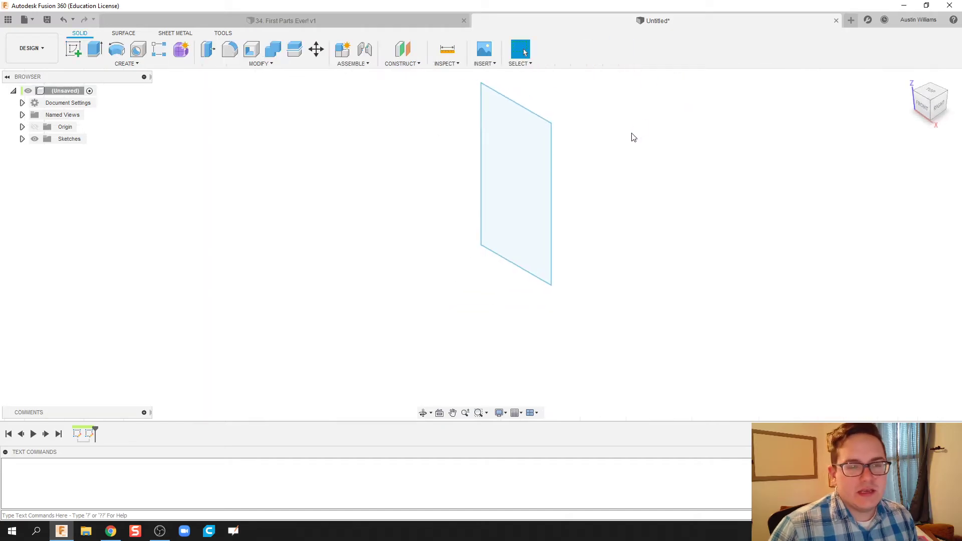
{"action": "left_click", "coordinate": [95, 49]}
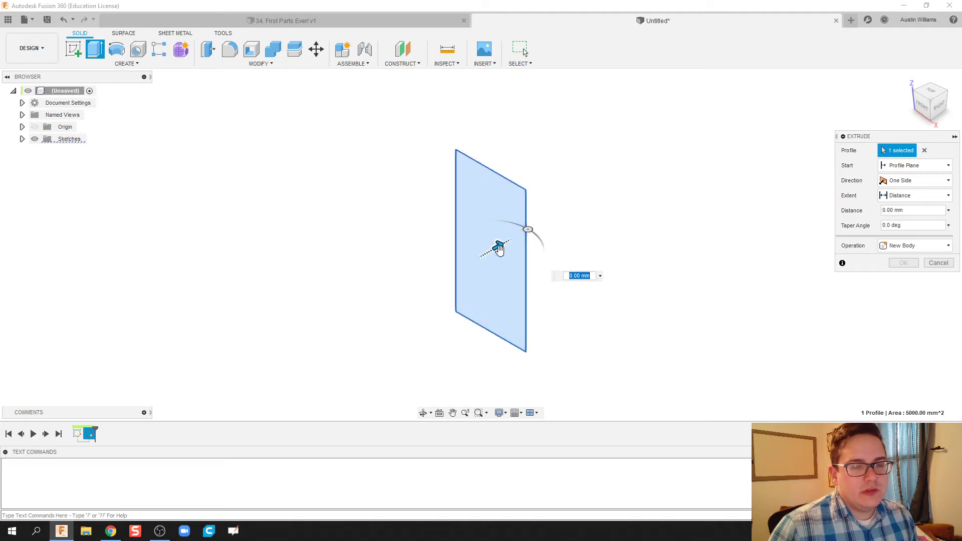
{"action": "left_click_drag", "start_coordinate": [498, 248], "coordinate": [573, 228]}
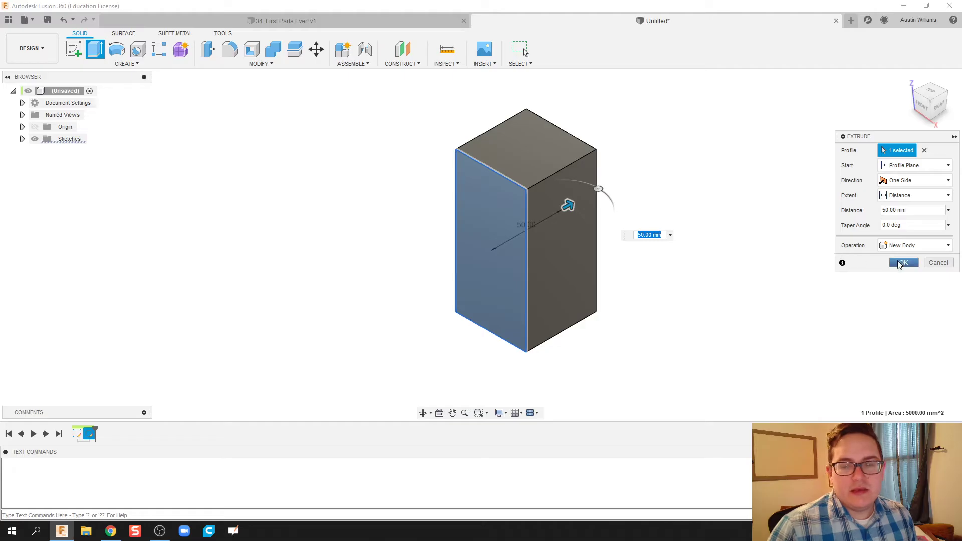
{"action": "left_click", "coordinate": [904, 262]}
{"action": "scroll", "coordinate": [623, 314], "scroll_direction": "down", "scroll_amount": 3}
{"action": "key", "text": "Escape"}
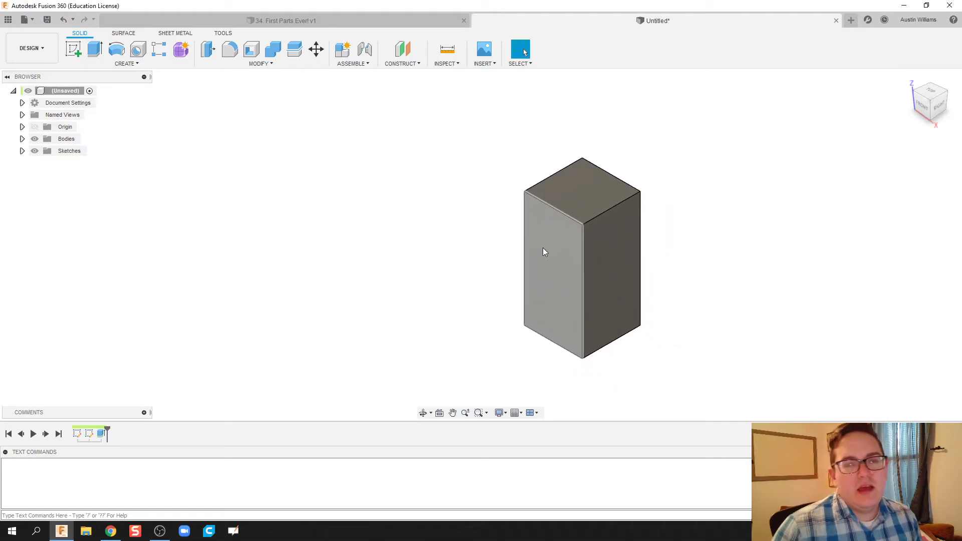
Switch to the '34. First Parts Ever!' design and pan its view.
{"action": "left_click", "coordinate": [335, 24]}
{"action": "middle_click_drag", "start_coordinate": [419, 257], "coordinate": [449, 271]}
{"action": "key", "text": "Escape"}
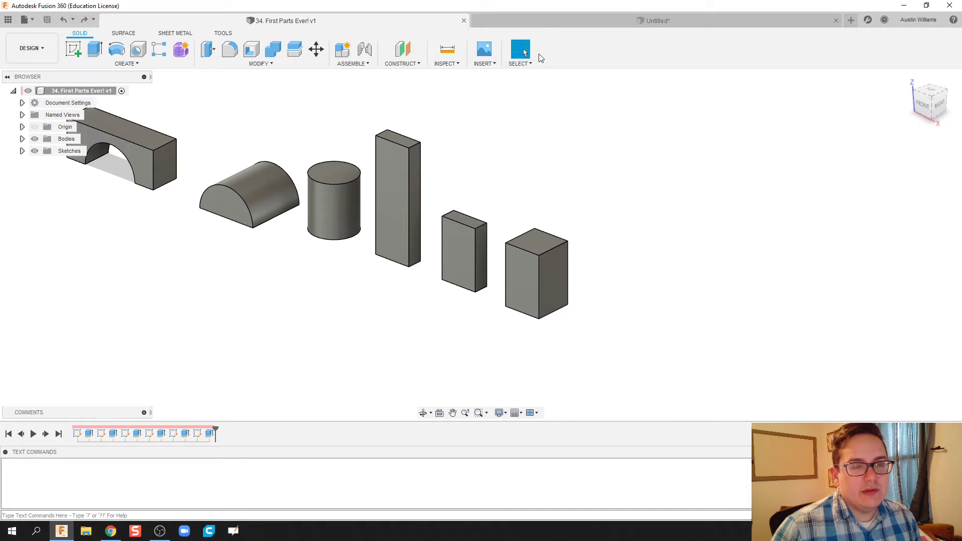
Back in the Untitled design, start a new sketch on the XY ground plane.
{"action": "left_click", "coordinate": [550, 23]}
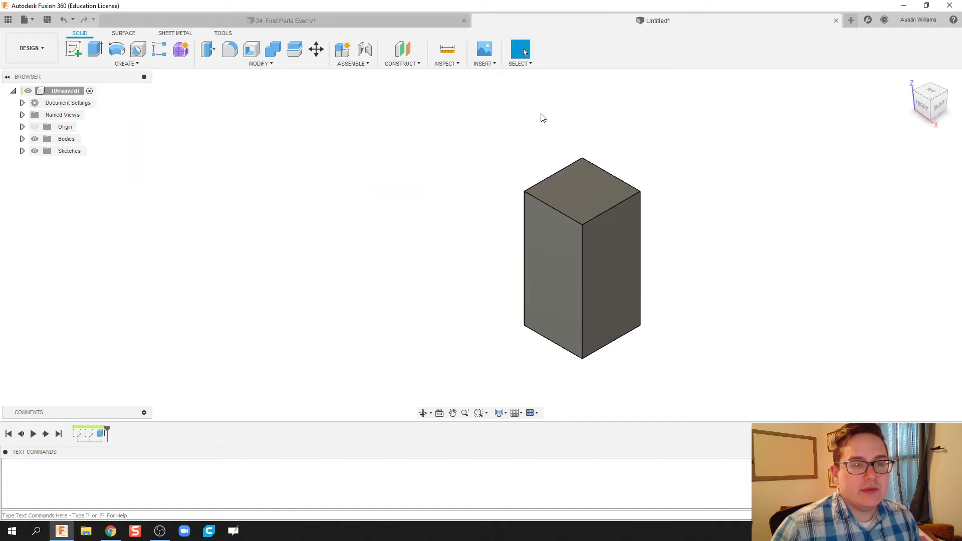
{"action": "left_click", "coordinate": [75, 50]}
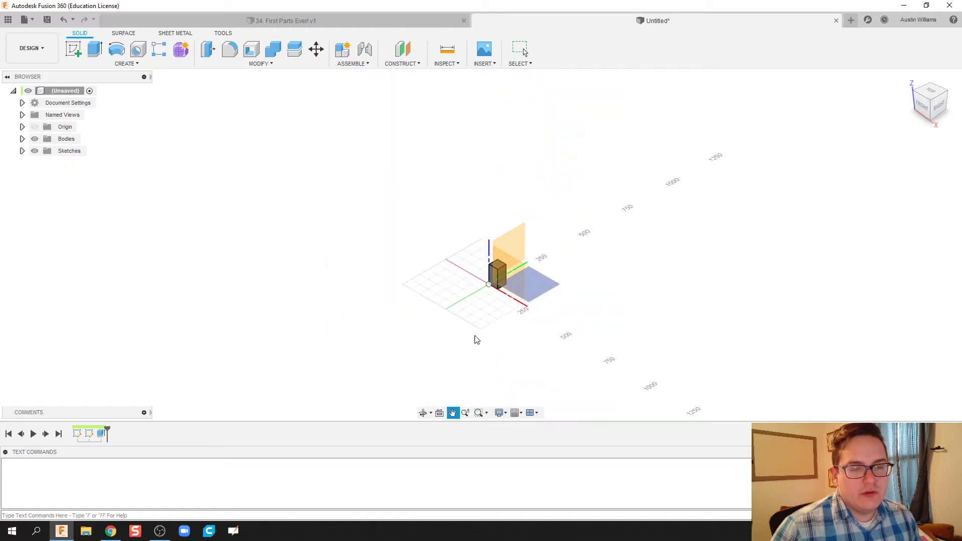
{"action": "left_click", "coordinate": [545, 286]}
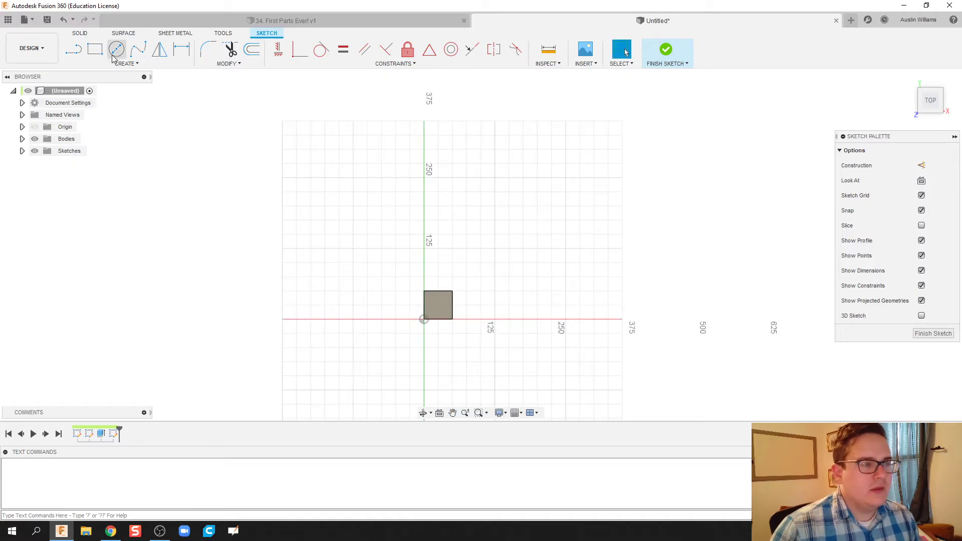
Draw a 25 x 50 mm rectangle beside the box and finish the sketch.
{"action": "left_click", "coordinate": [95, 49]}
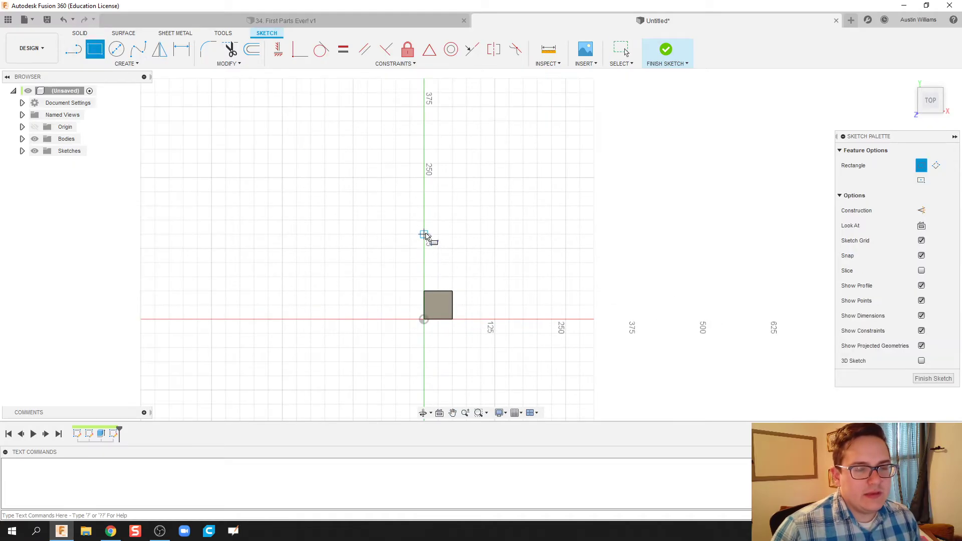
{"action": "left_click", "coordinate": [424, 235]}
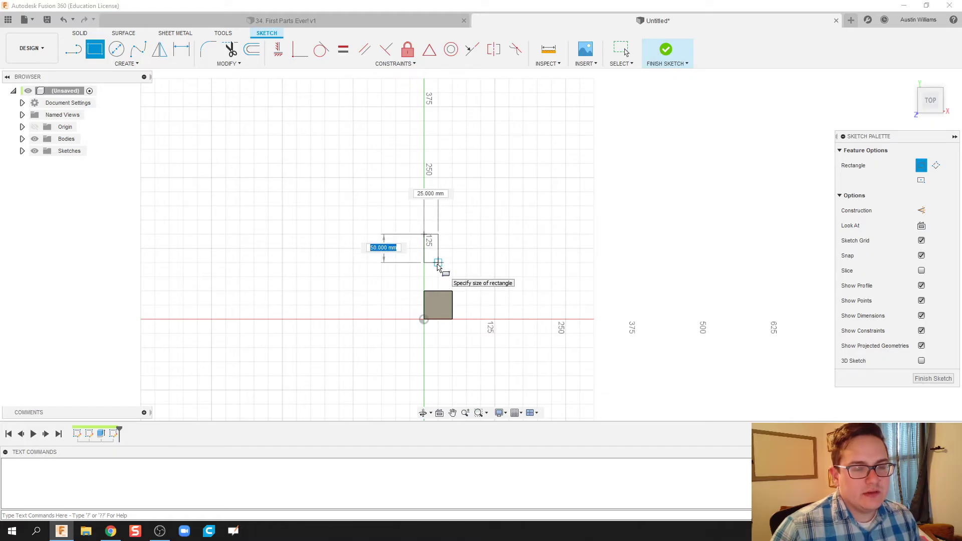
{"action": "left_click", "coordinate": [438, 264]}
{"action": "left_click", "coordinate": [666, 49]}
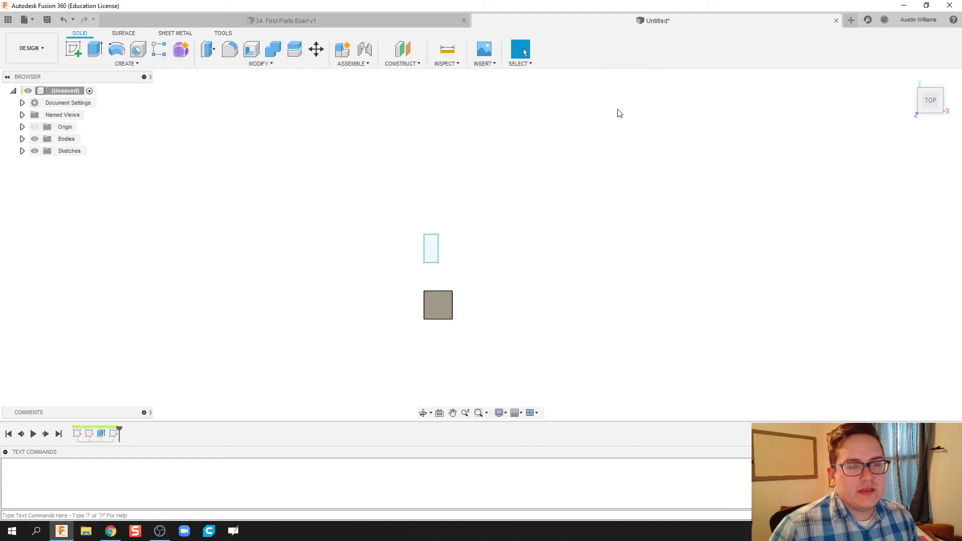
Extrude the 25 x 50 mm rectangle up 100 mm into a second box, then view the reference design.
{"action": "mouse_move", "coordinate": [545, 200]}
{"action": "middle_mouse_down", "text": "shift"}
{"action": "mouse_move", "coordinate": [554, 183]}
{"action": "mouse_move", "coordinate": [431, 260]}
{"action": "mouse_move", "coordinate": [415, 245]}
{"action": "mouse_move", "coordinate": [446, 209]}
{"action": "mouse_move", "coordinate": [421, 187]}
{"action": "mouse_move", "coordinate": [406, 206]}
{"action": "mouse_move", "coordinate": [423, 186]}
{"action": "mouse_move", "coordinate": [414, 186]}
{"action": "middle_mouse_up", "text": "shift"}
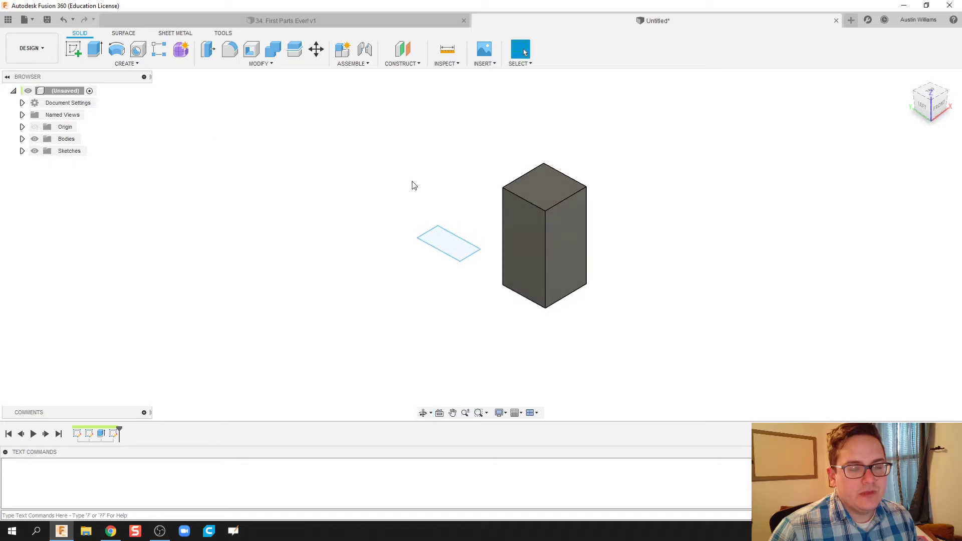
{"action": "left_click", "coordinate": [95, 49]}
{"action": "left_click_drag", "start_coordinate": [450, 234], "coordinate": [458, 139]}
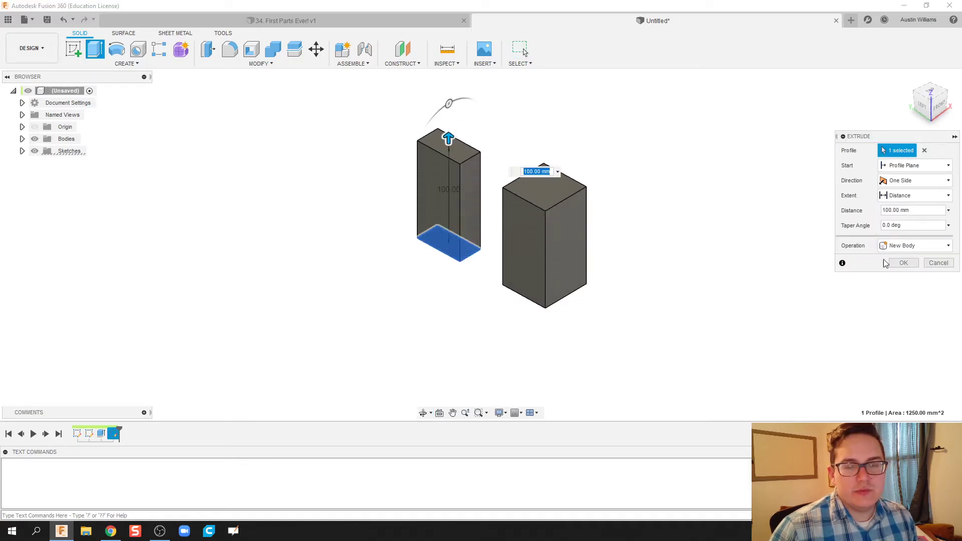
{"action": "left_click", "coordinate": [902, 263]}
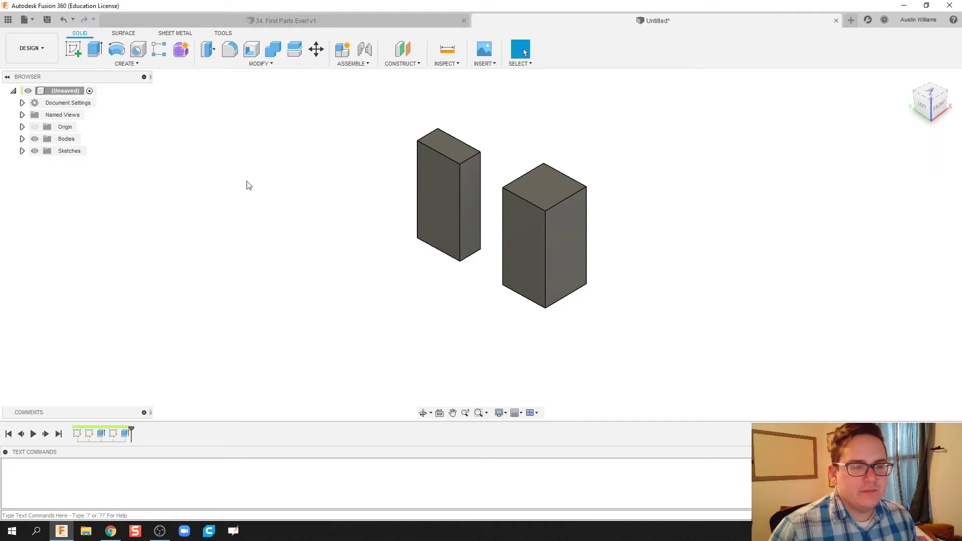
{"action": "middle_click_drag", "start_coordinate": [242, 185], "coordinate": [262, 219]}
{"action": "left_click", "coordinate": [323, 20]}
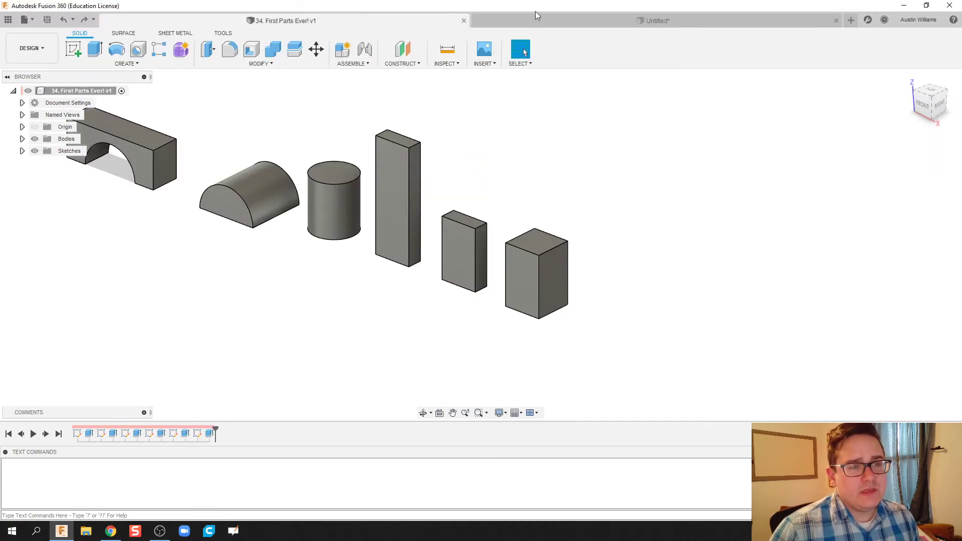
In the Untitled design, open a ground-plane sketch and place a third rectangle's first corner.
{"action": "left_click", "coordinate": [602, 18]}
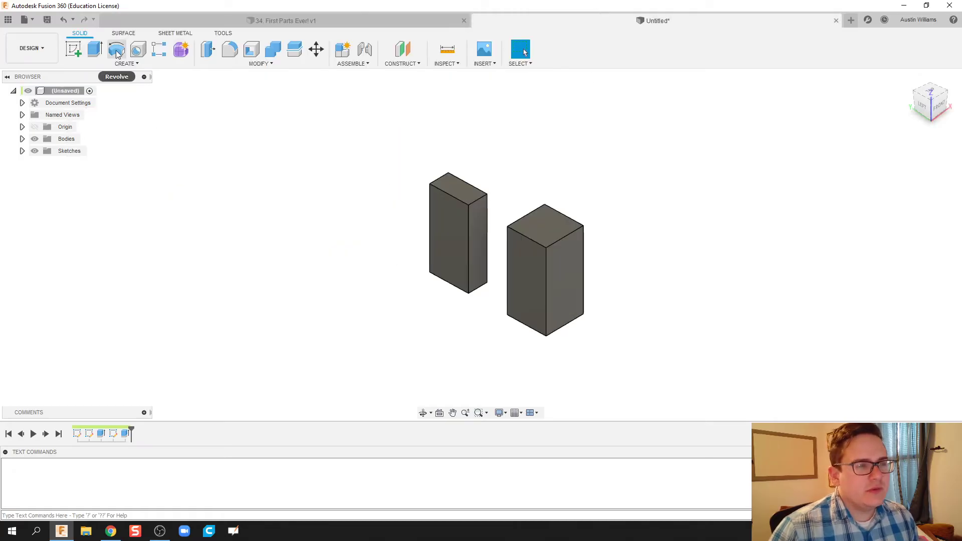
{"action": "left_click", "coordinate": [73, 49]}
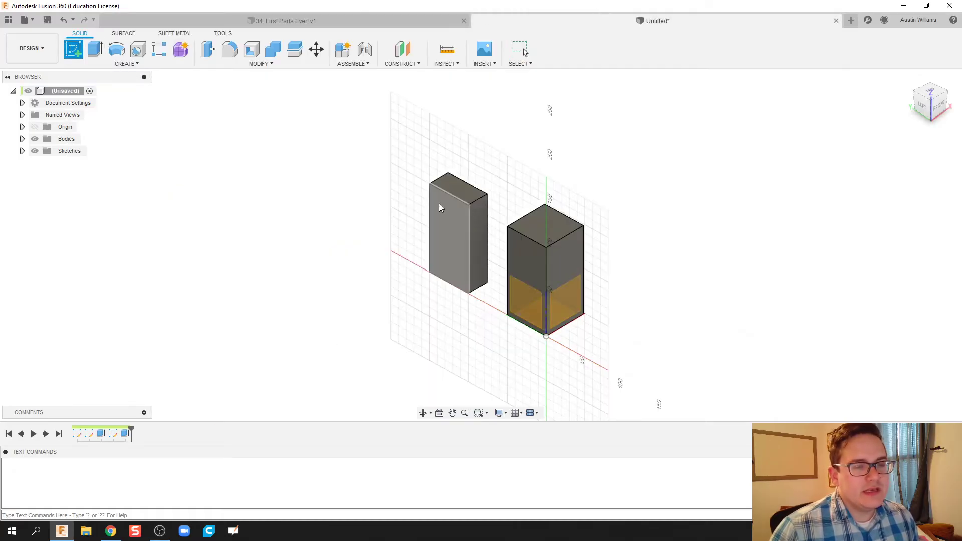
{"action": "left_click", "coordinate": [551, 308]}
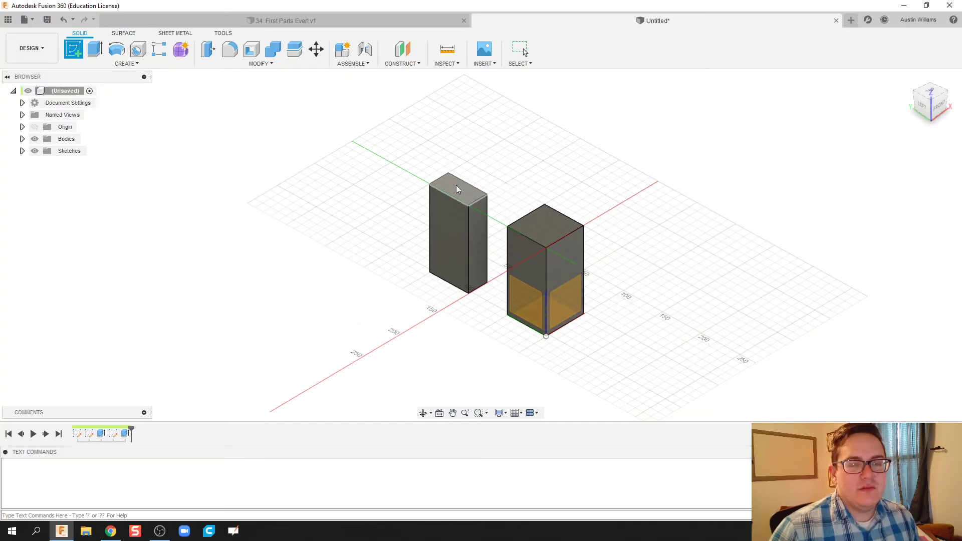
{"action": "left_click", "coordinate": [456, 185]}
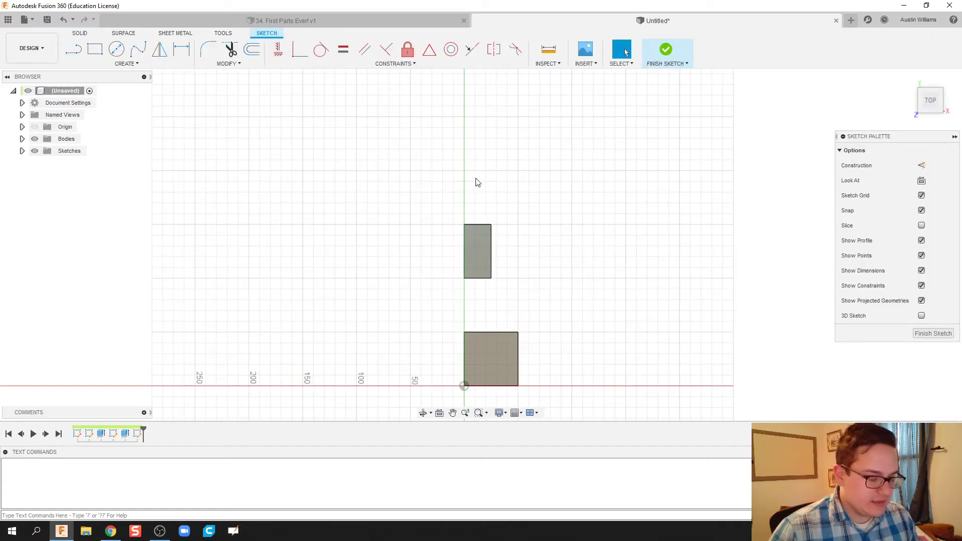
{"action": "left_click", "coordinate": [95, 48]}
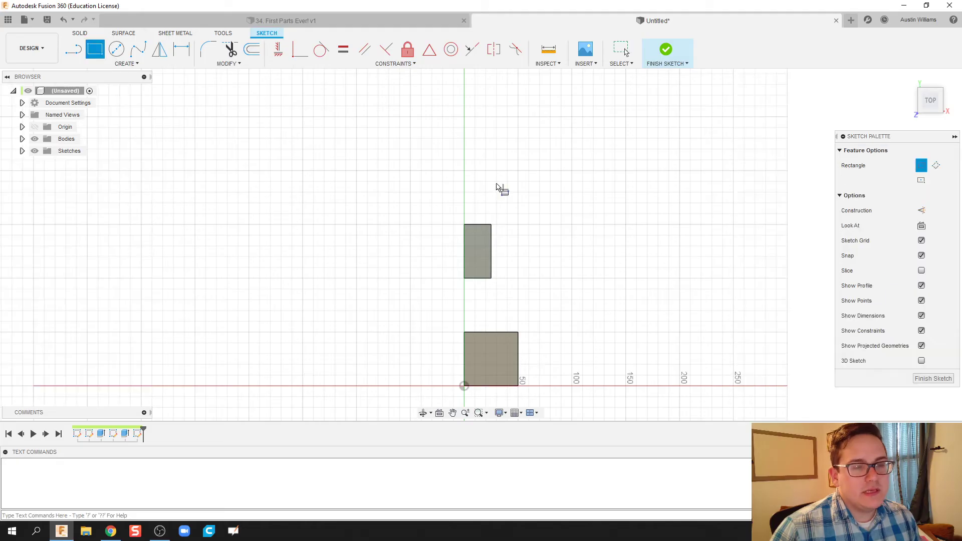
{"action": "left_click", "coordinate": [464, 160]}
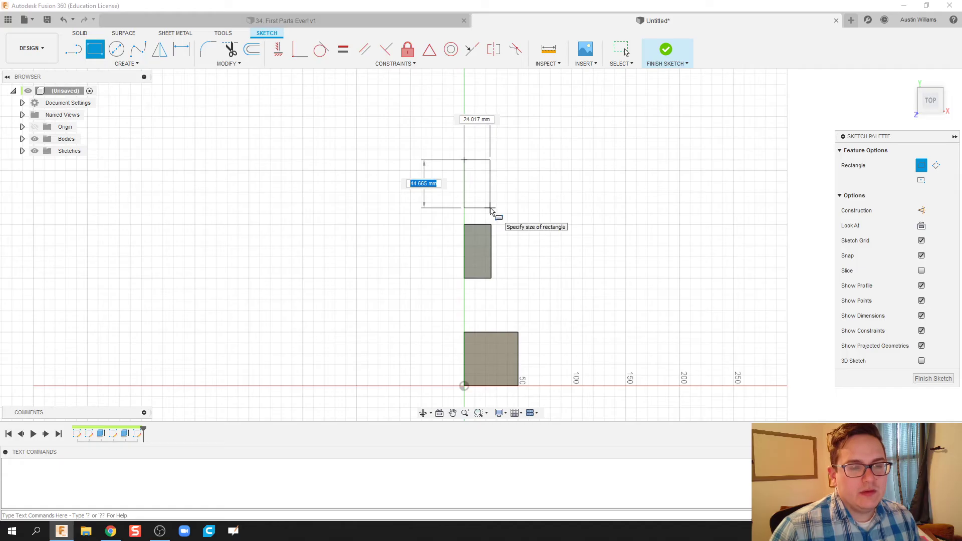
Complete the third rectangle, finish the sketch, and extrude its profile 100 mm.
{"action": "left_click", "coordinate": [490, 209]}
{"action": "left_click", "coordinate": [666, 49]}
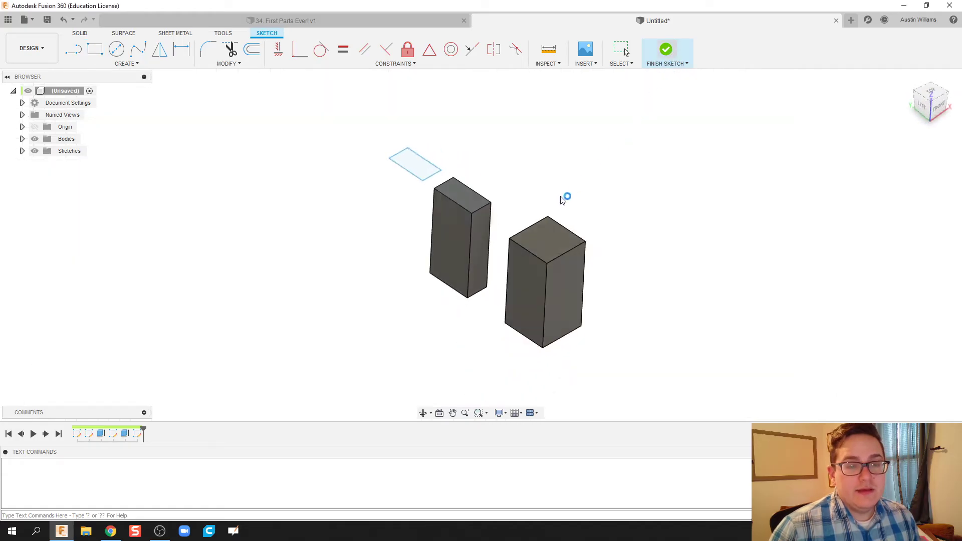
{"action": "left_click", "coordinate": [97, 50]}
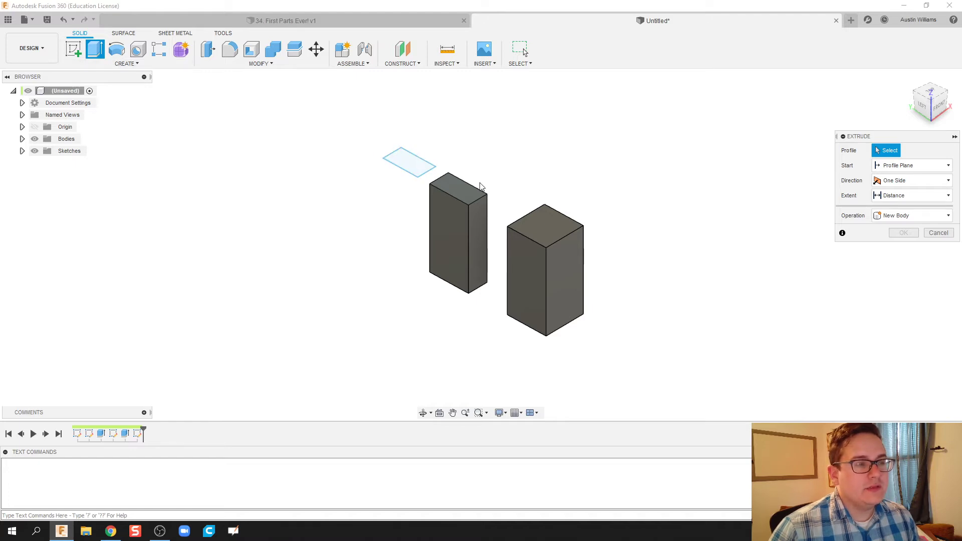
{"action": "left_click", "coordinate": [408, 162]}
{"action": "left_click_drag", "start_coordinate": [409, 160], "coordinate": [409, 245]}
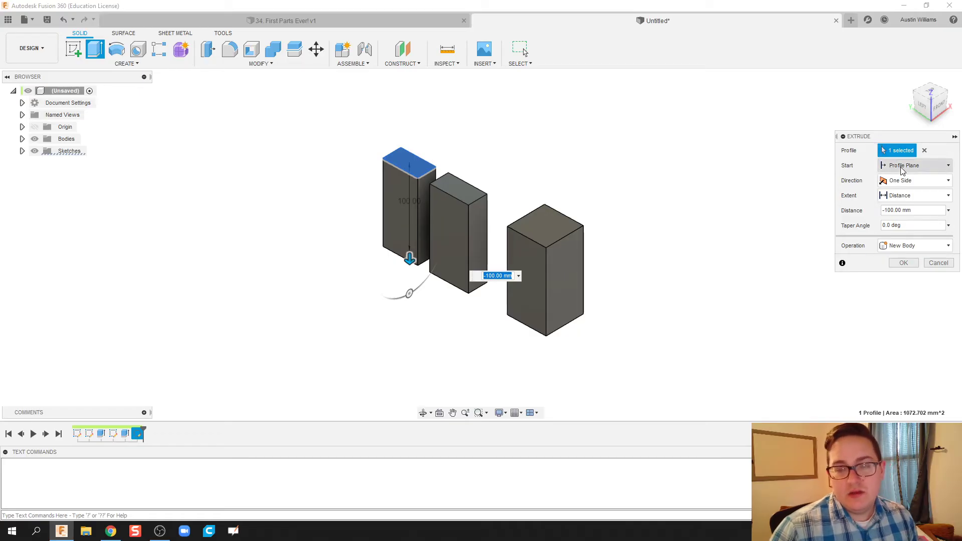
Set the extrusion to Two Sides, with side 2 extended 40 mm.
{"action": "left_click", "coordinate": [904, 185]}
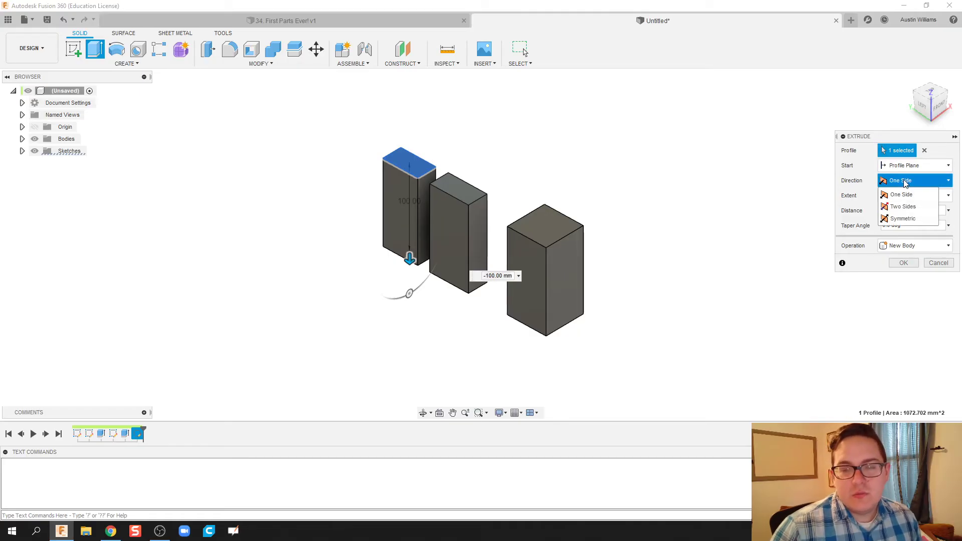
{"action": "left_click", "coordinate": [910, 208]}
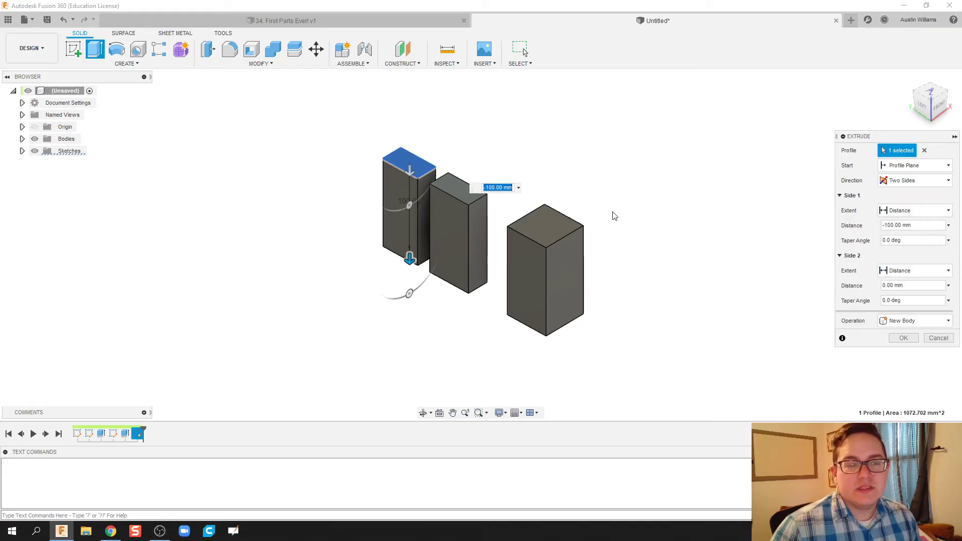
{"action": "left_click", "coordinate": [934, 181]}
{"action": "left_click", "coordinate": [907, 192]}
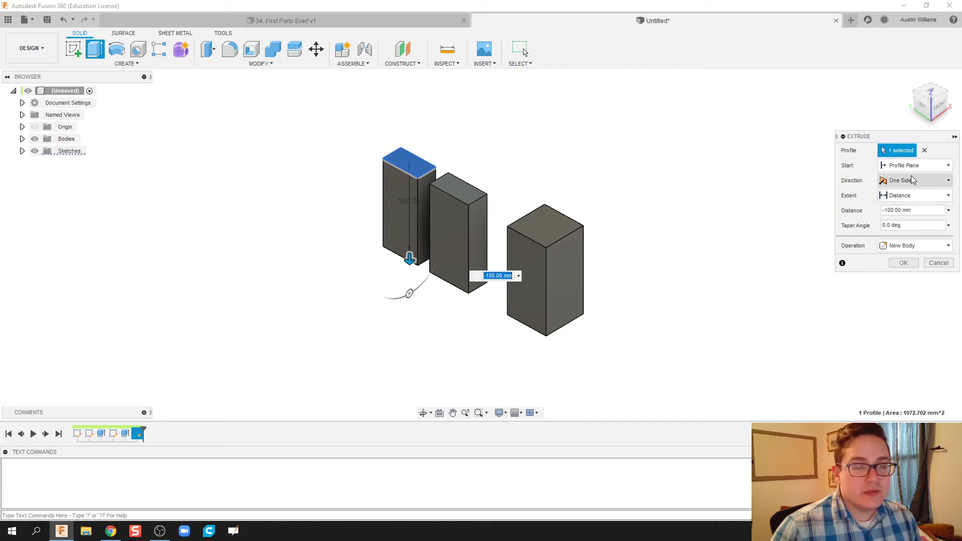
{"action": "left_click", "coordinate": [911, 179]}
{"action": "left_click", "coordinate": [909, 207]}
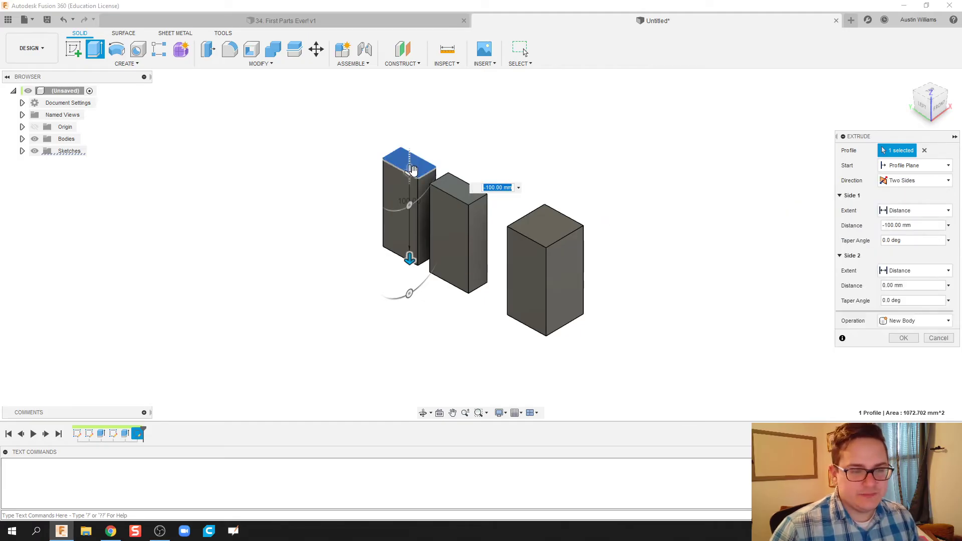
{"action": "left_click_drag", "start_coordinate": [412, 170], "coordinate": [428, 140]}
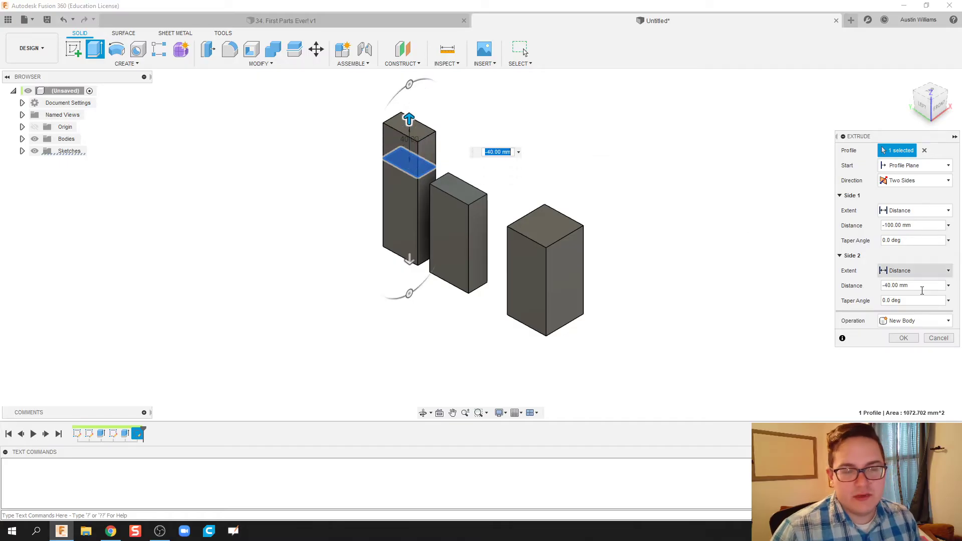
Confirm the two-sided third box and compare it with the reference design.
{"action": "left_click", "coordinate": [899, 340]}
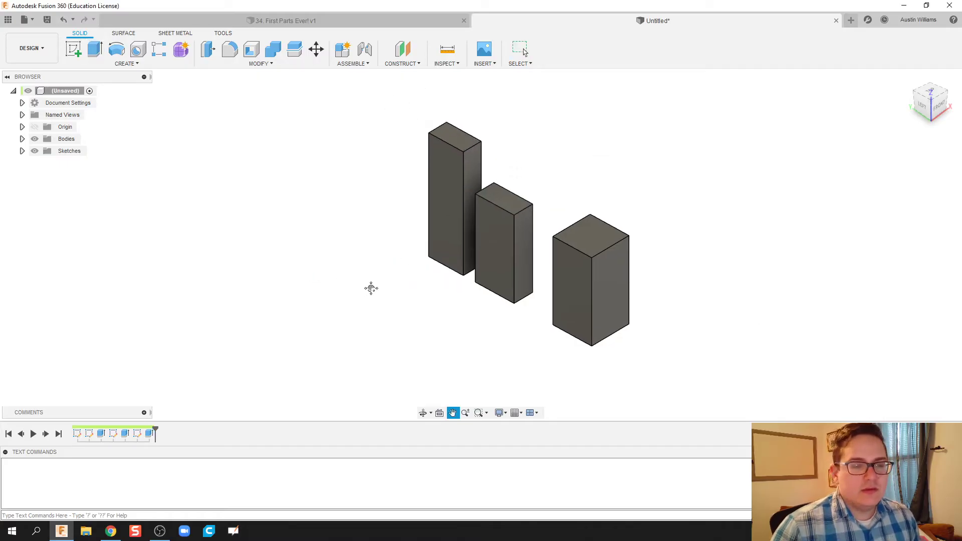
{"action": "left_click", "coordinate": [283, 21]}
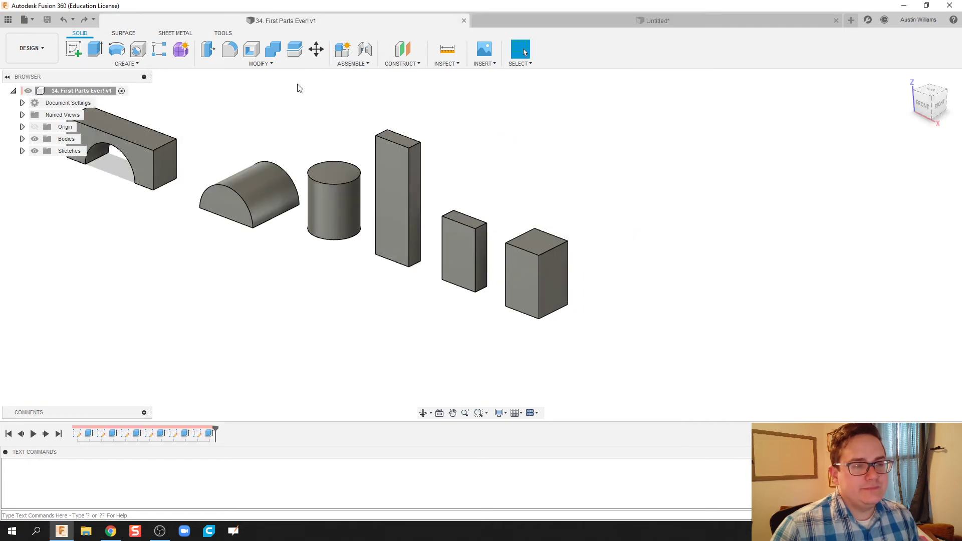
{"action": "left_click", "coordinate": [589, 20]}
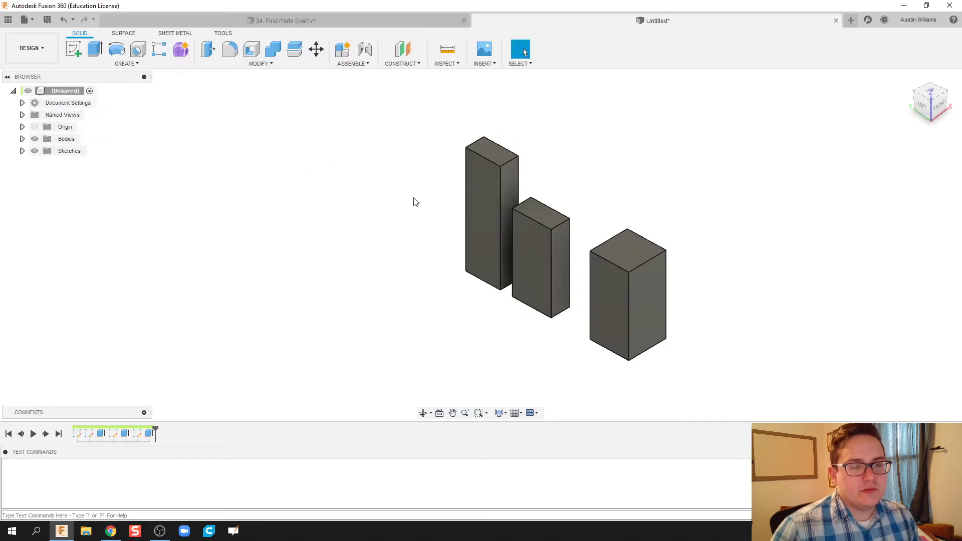
Start a new sketch and orbit to view the origin planes from below.
{"action": "left_click", "coordinate": [31, 48]}
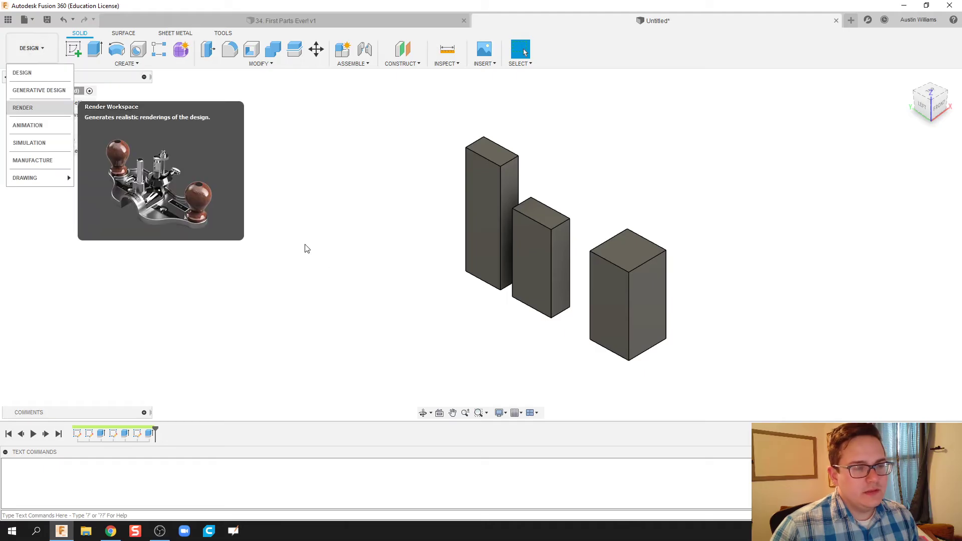
{"action": "left_click", "coordinate": [320, 231]}
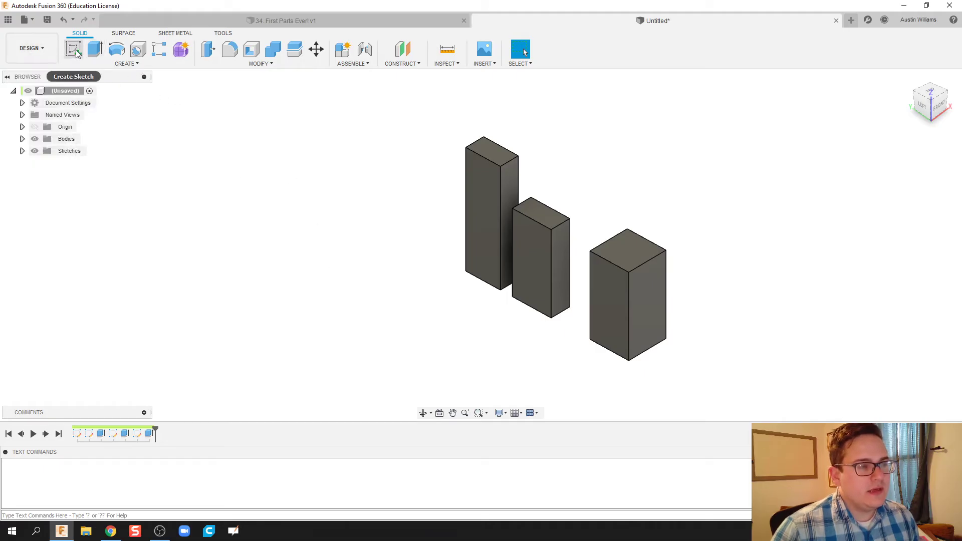
{"action": "left_click", "coordinate": [73, 48]}
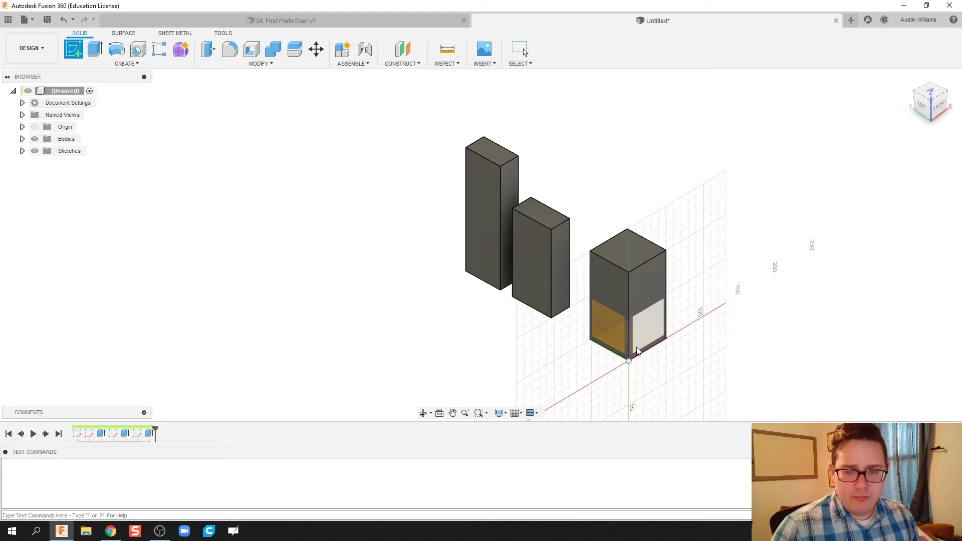
{"action": "scroll", "coordinate": [634, 346], "scroll_direction": "up", "scroll_amount": 5}
{"action": "scroll", "coordinate": [632, 348], "scroll_direction": "down", "scroll_amount": 4}
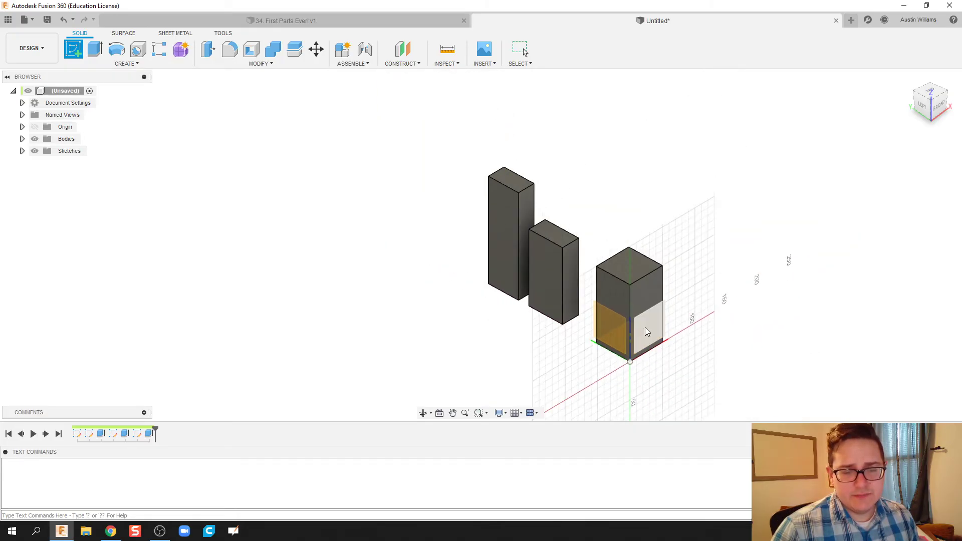
{"action": "middle_click_drag", "start_coordinate": [664, 366], "coordinate": [651, 359]}
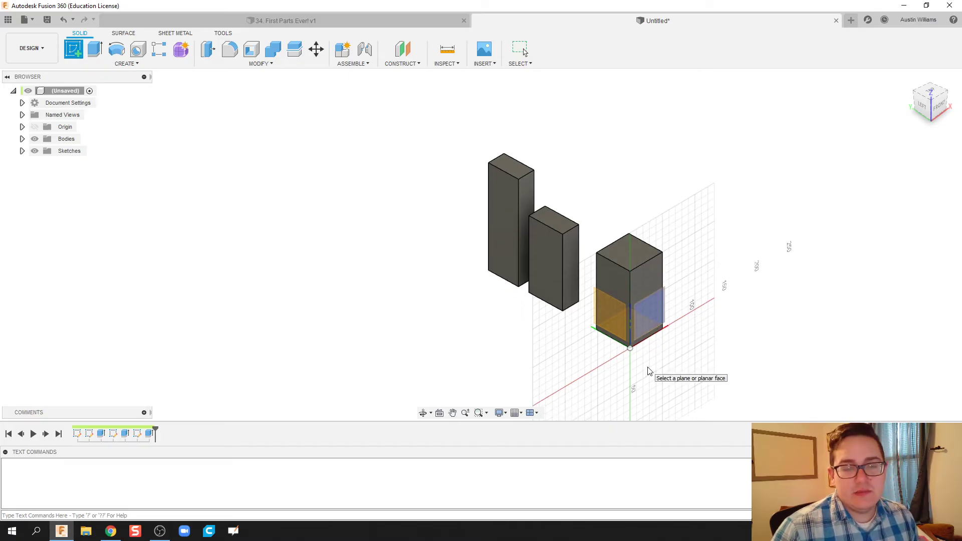
{"action": "middle_click_drag", "start_coordinate": [646, 358], "coordinate": [639, 265], "text": "shift"}
Start a sketch on the ground plane and view it from the top.
{"action": "left_click", "coordinate": [631, 259]}
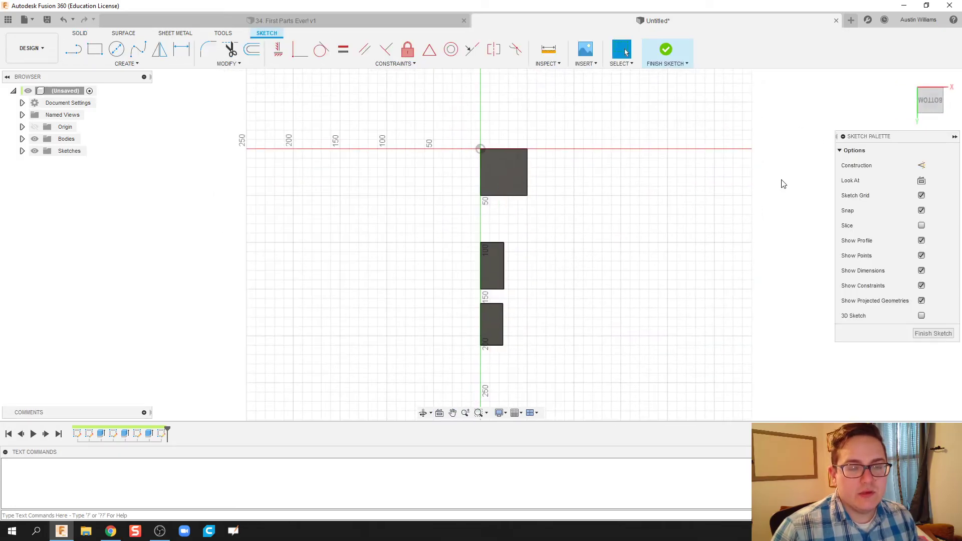
{"action": "left_click", "coordinate": [909, 79]}
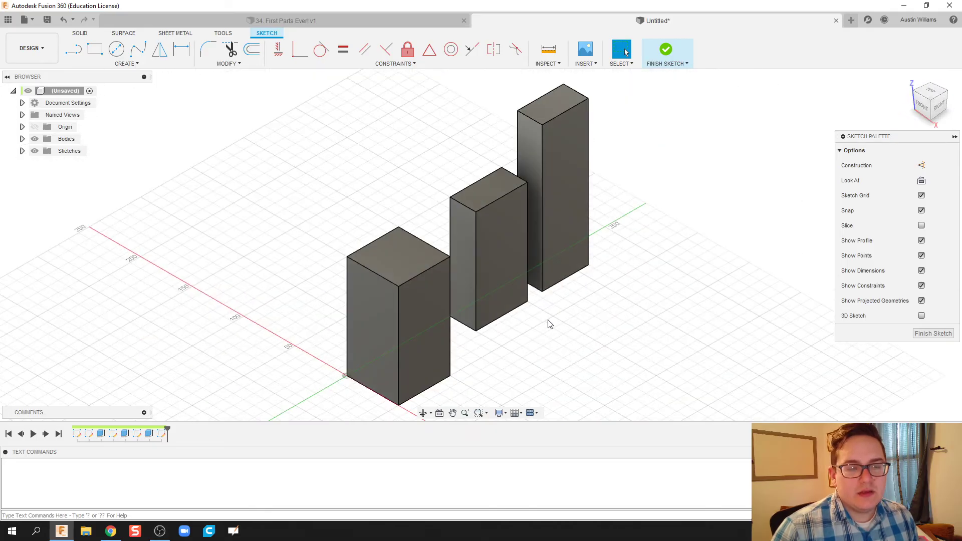
{"action": "middle_click_drag", "start_coordinate": [552, 360], "coordinate": [645, 348], "text": "shift"}
{"action": "left_click", "coordinate": [908, 79]}
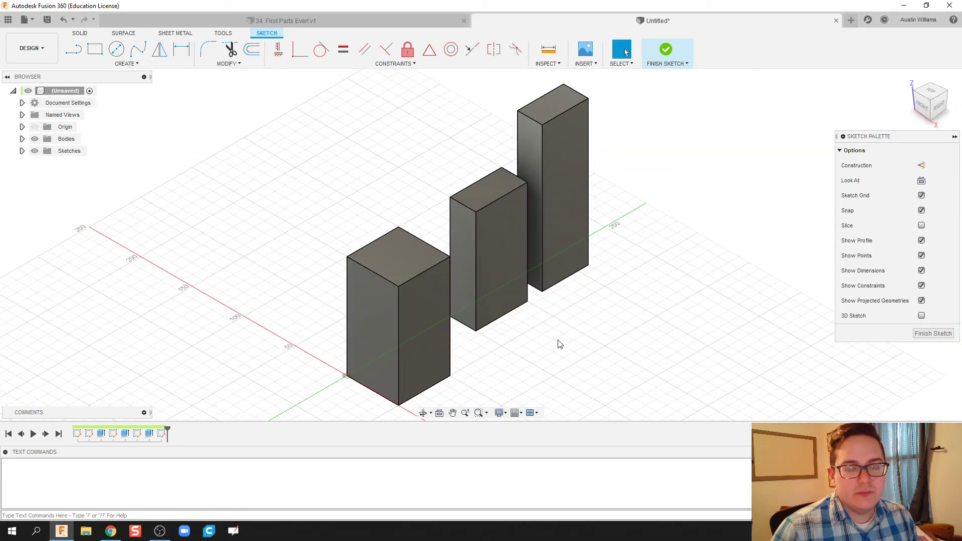
{"action": "middle_click_drag", "start_coordinate": [558, 344], "coordinate": [626, 335], "text": "shift"}
{"action": "middle_click_drag", "start_coordinate": [356, 324], "coordinate": [496, 319]}
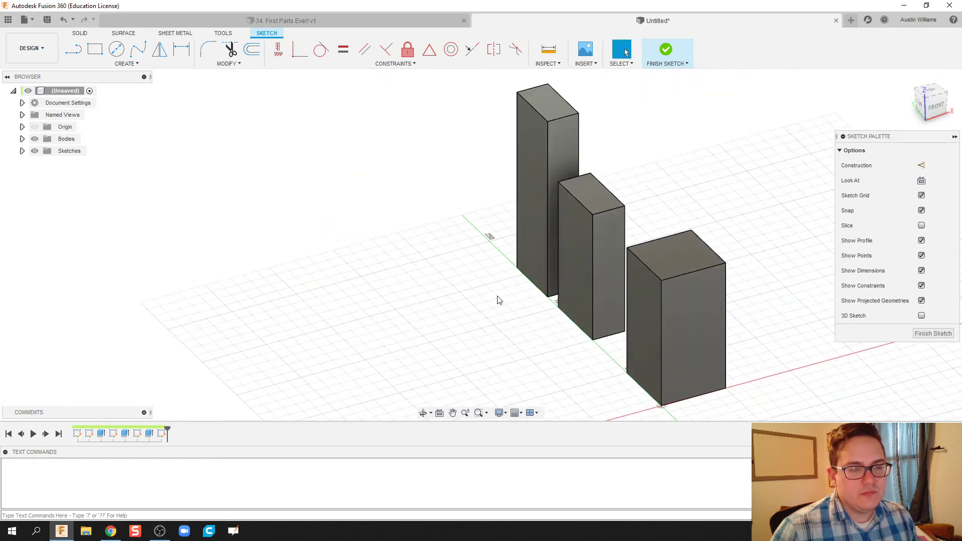
{"action": "left_click", "coordinate": [931, 92]}
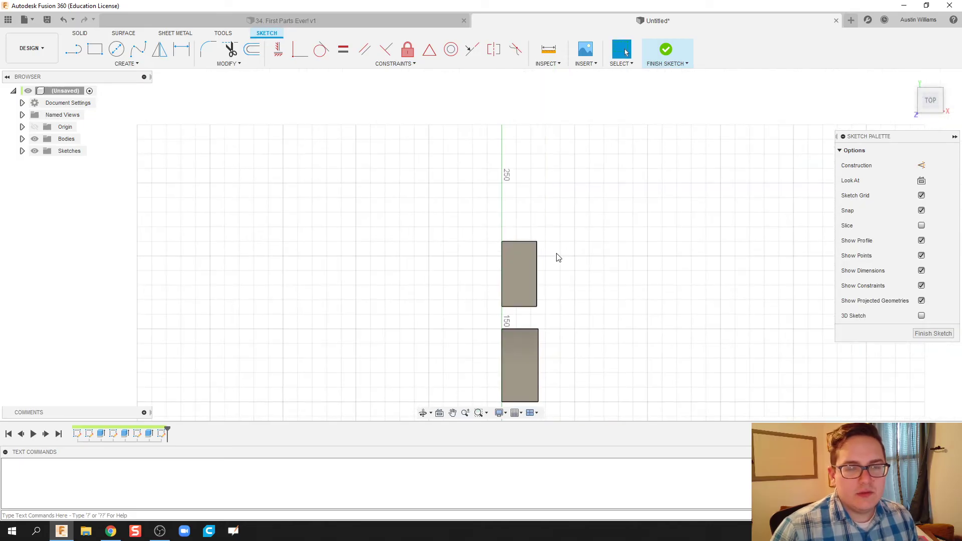
Draw a 40 mm centre-diameter circle beyond the two front blocks and finish the sketch.
{"action": "left_click", "coordinate": [118, 51]}
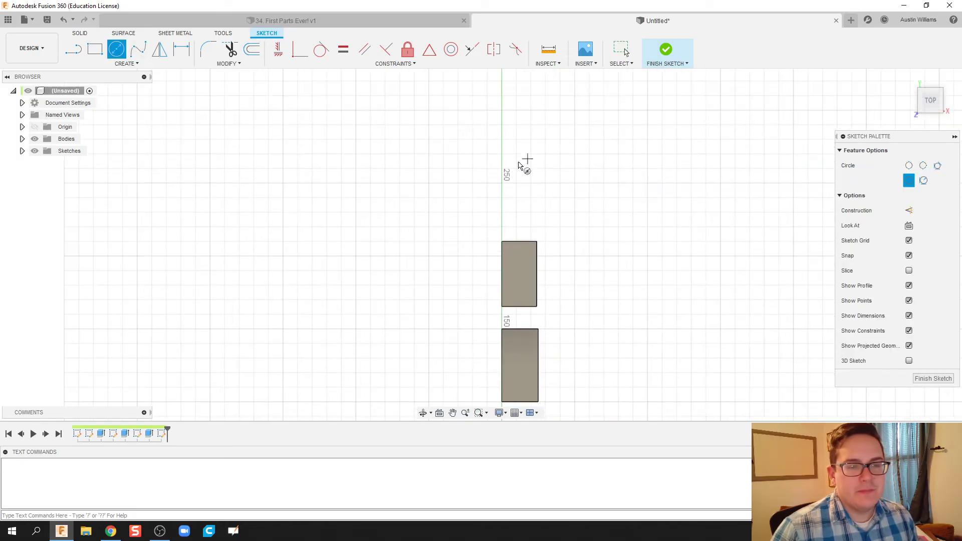
{"action": "left_click", "coordinate": [531, 154]}
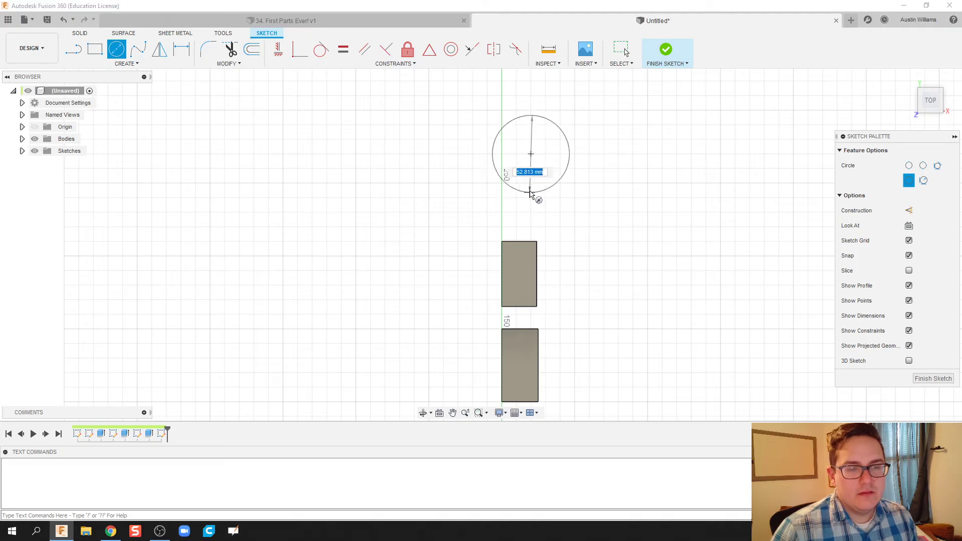
{"action": "left_click", "coordinate": [531, 184]}
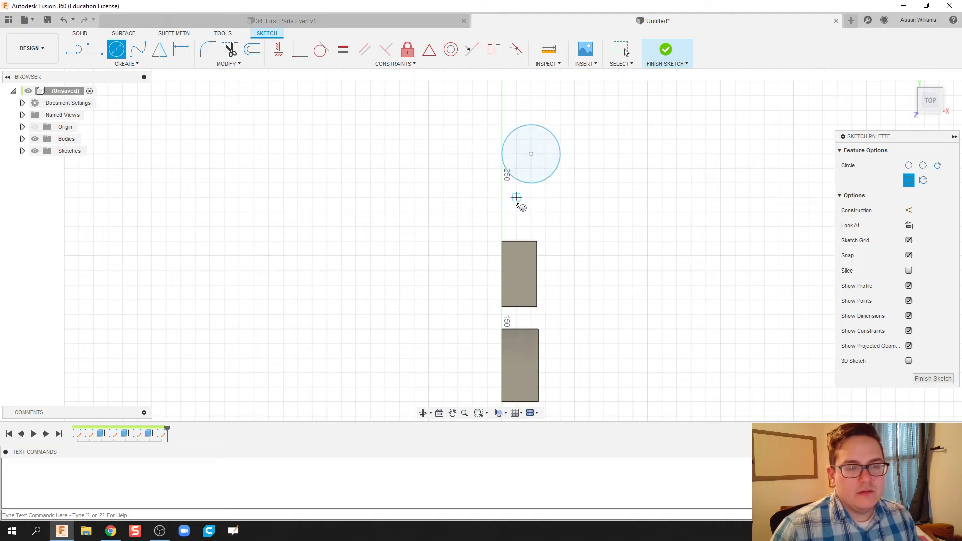
{"action": "left_click", "coordinate": [666, 50]}
{"action": "left_click", "coordinate": [908, 80]}
Extrude the circle upward 50 mm into a cylinder as a new body.
{"action": "middle_click_drag", "start_coordinate": [431, 393], "coordinate": [506, 382], "text": "shift"}
{"action": "key", "text": "e"}
{"action": "left_click_drag", "start_coordinate": [369, 255], "coordinate": [376, 185]}
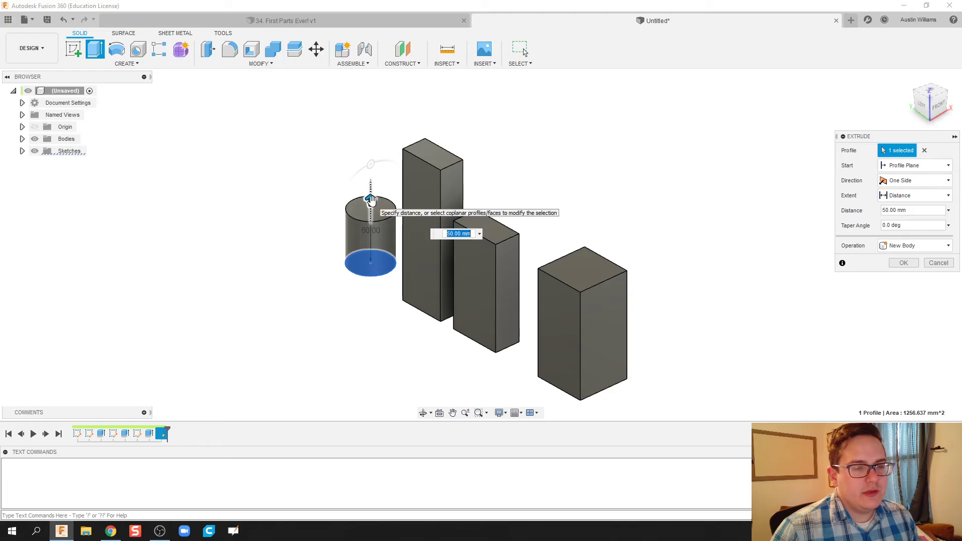
{"action": "left_click", "coordinate": [899, 264]}
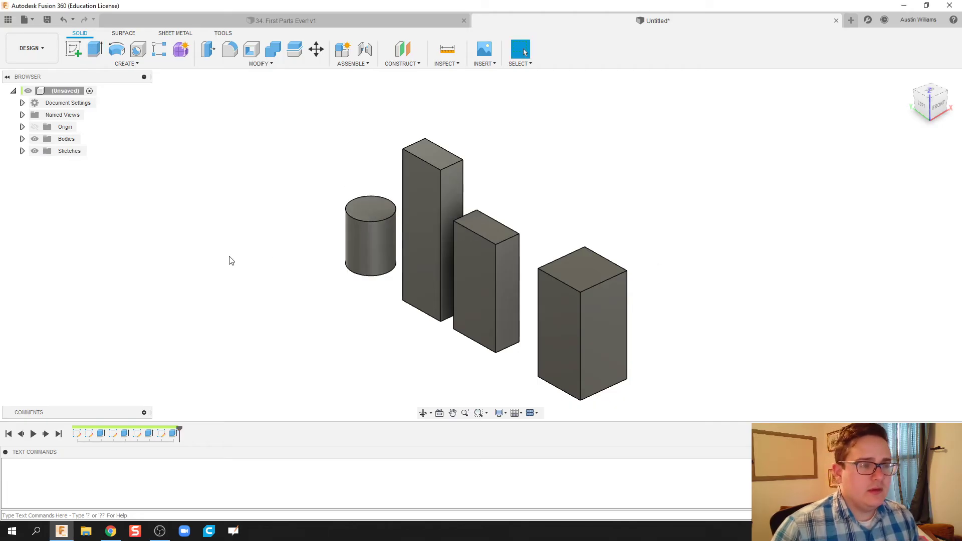
Compare with the First Parts Ever reference design, then return to the untitled design.
{"action": "left_click", "coordinate": [333, 20]}
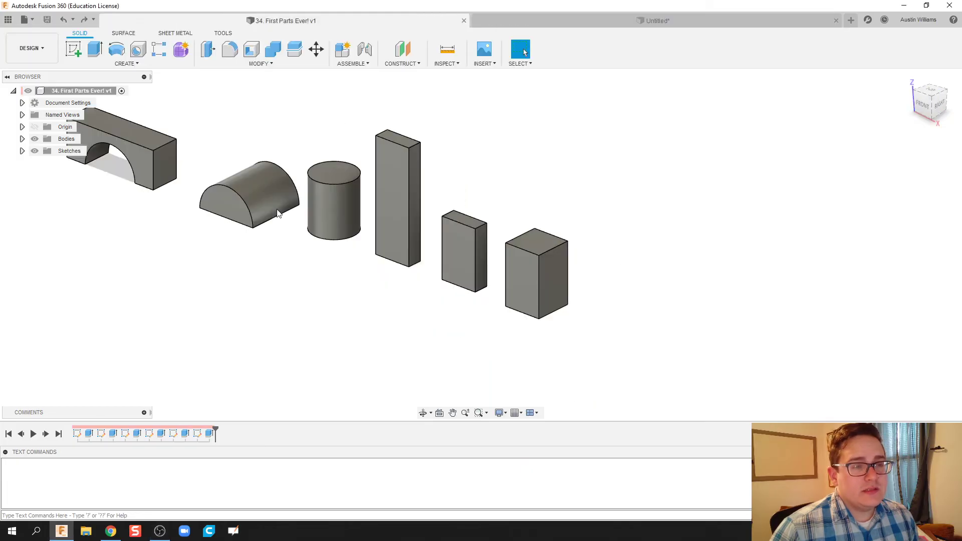
{"action": "middle_click_drag", "start_coordinate": [246, 237], "coordinate": [353, 263]}
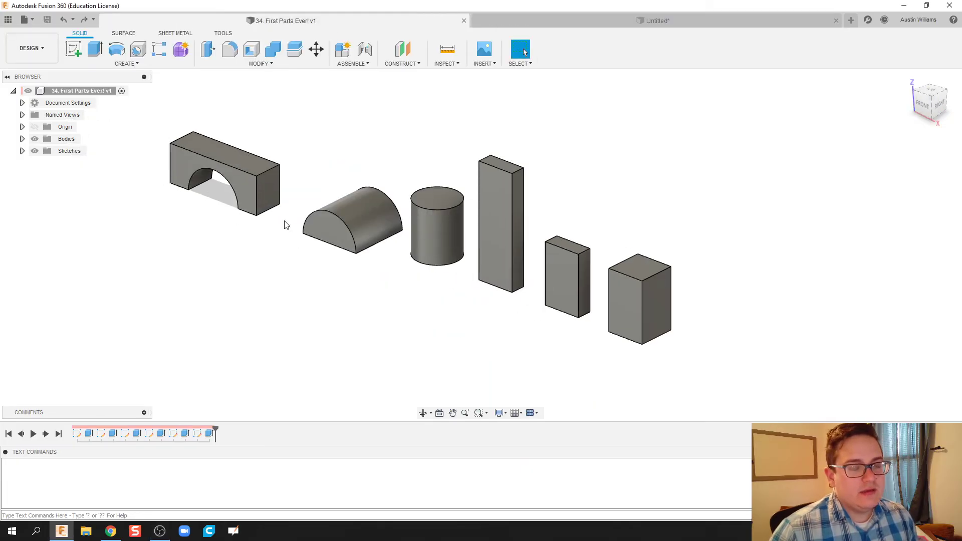
{"action": "left_click", "coordinate": [611, 20]}
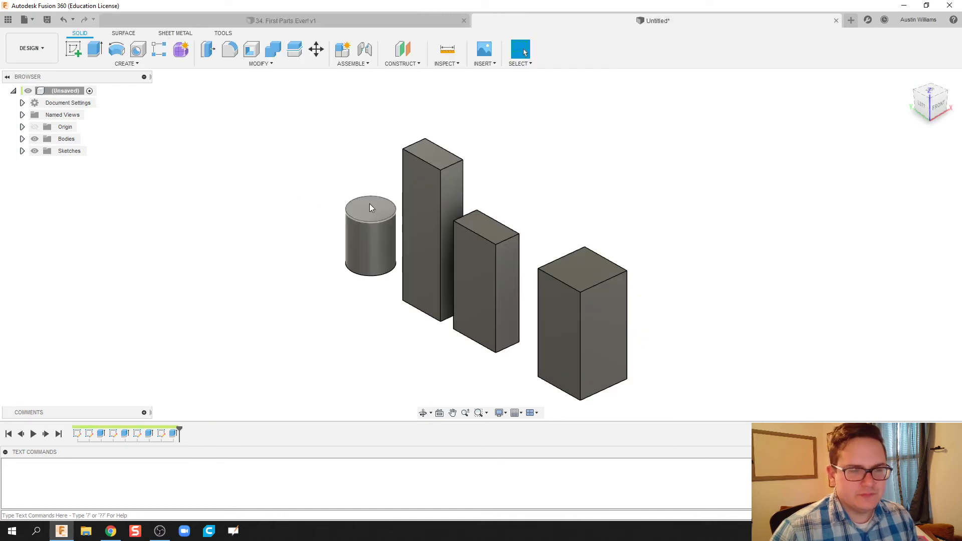
On the vertical side plane, draw a centre-diameter circle centred on the red axis.
{"action": "left_click", "coordinate": [74, 49]}
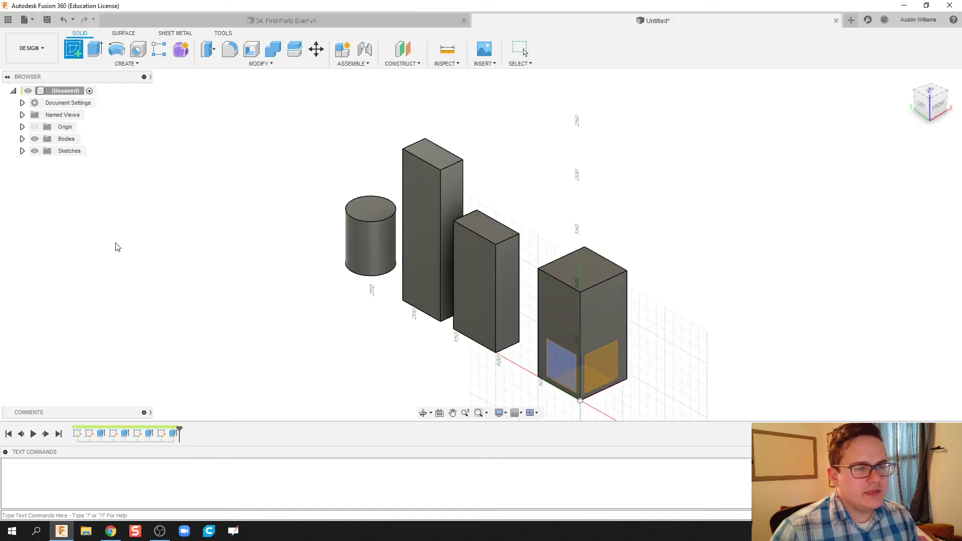
{"action": "left_click", "coordinate": [427, 267]}
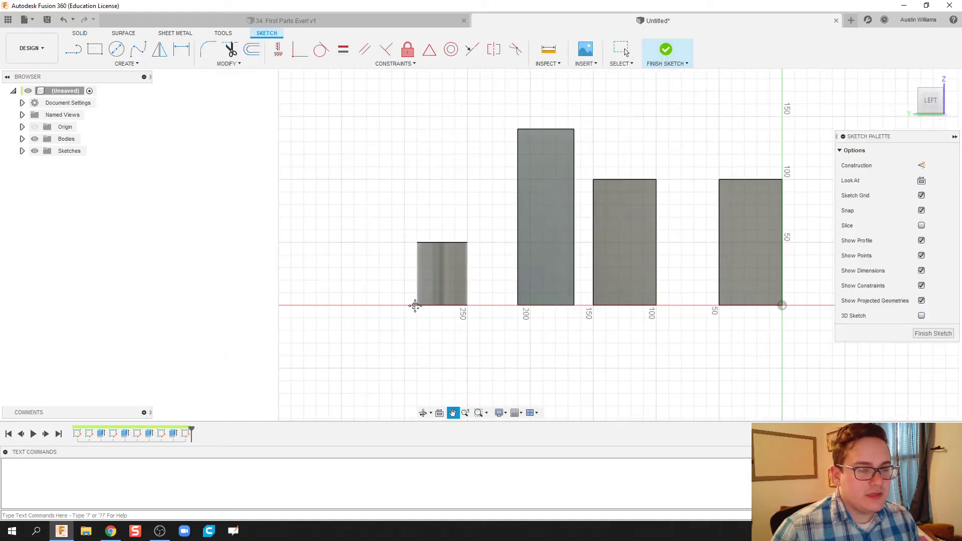
{"action": "left_click", "coordinate": [116, 49]}
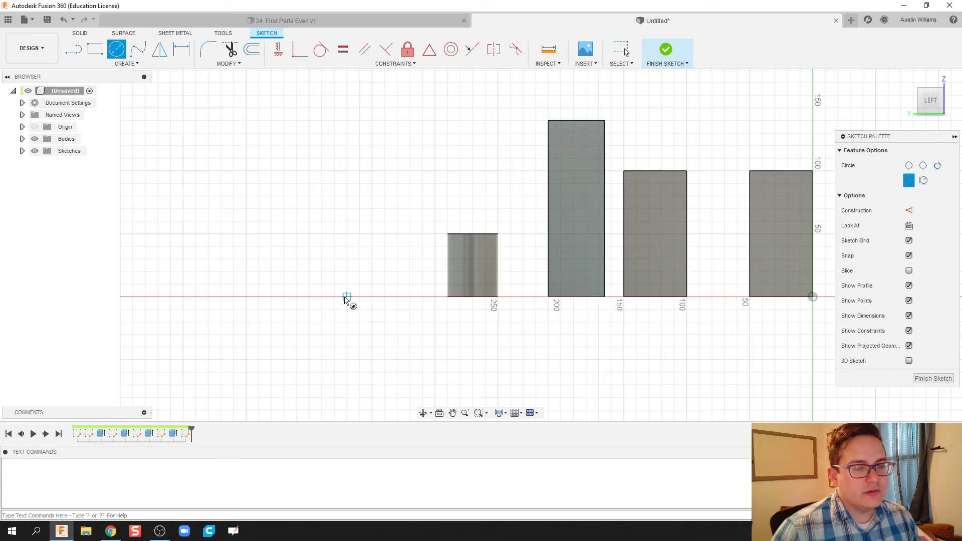
{"action": "left_click", "coordinate": [346, 296]}
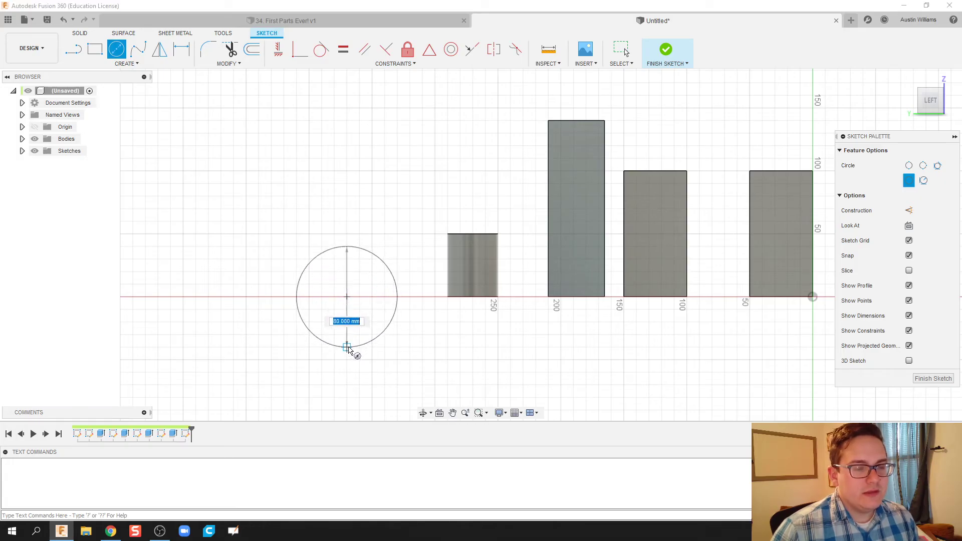
{"action": "left_click", "coordinate": [349, 347]}
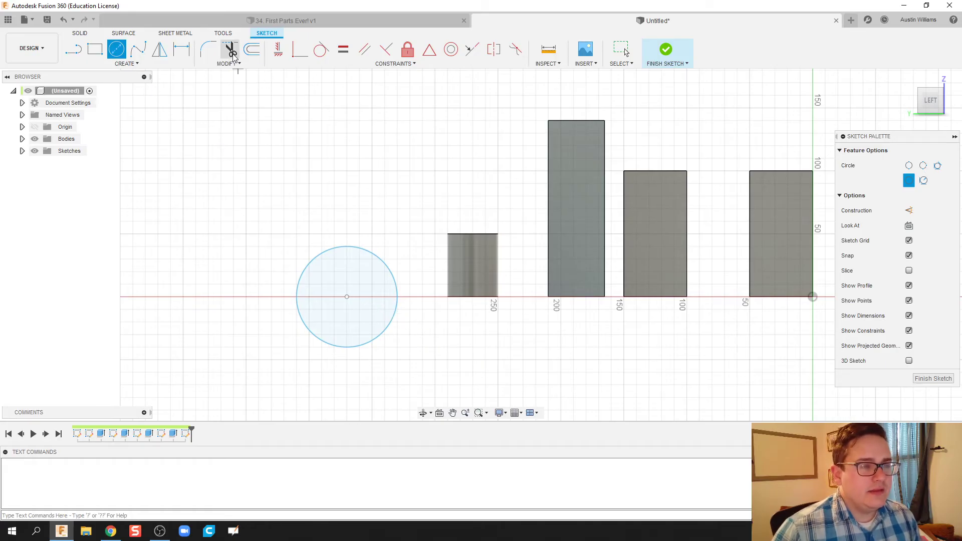
Draw a line across the circle, trim off its lower half, and finish the sketch.
{"action": "key", "text": "l"}
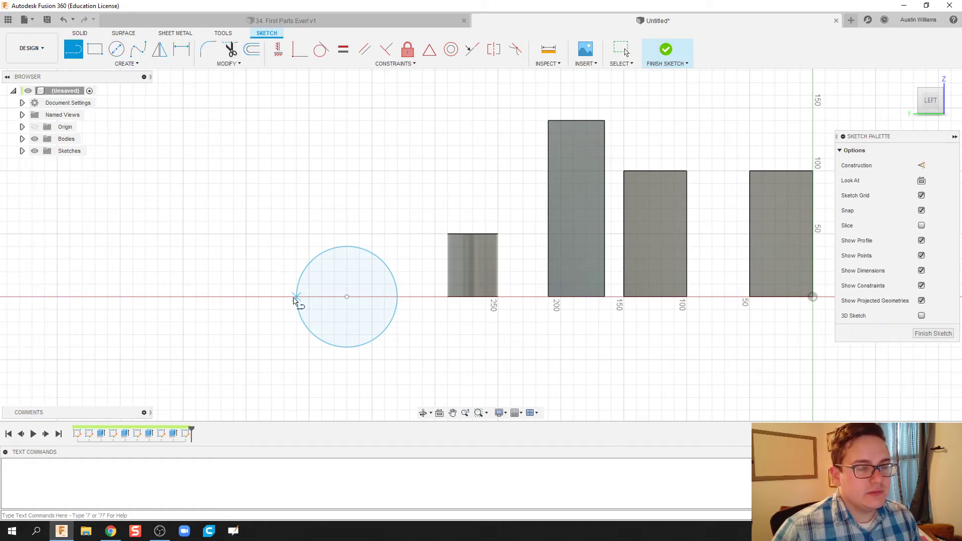
{"action": "left_click", "coordinate": [297, 297]}
{"action": "left_click", "coordinate": [395, 301]}
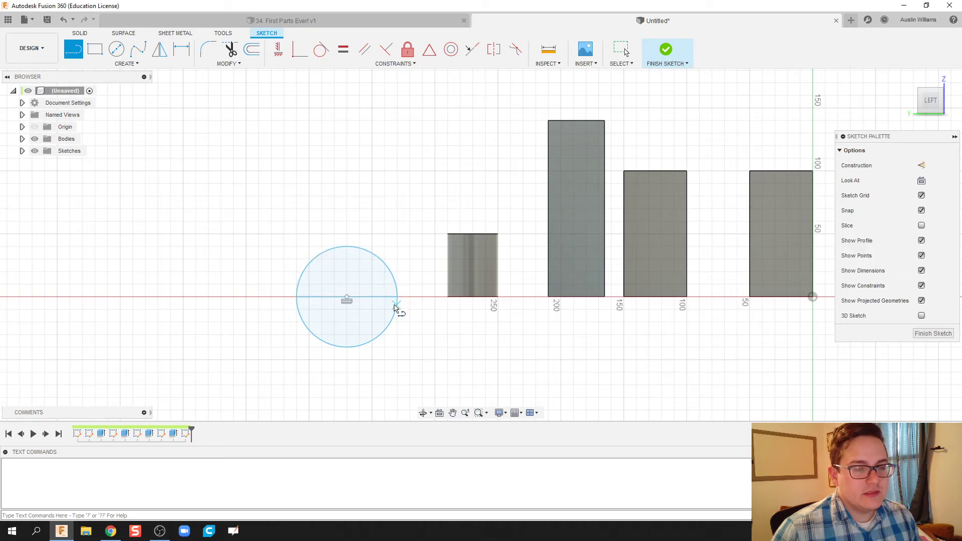
{"action": "left_click", "coordinate": [231, 49]}
{"action": "left_click", "coordinate": [367, 346]}
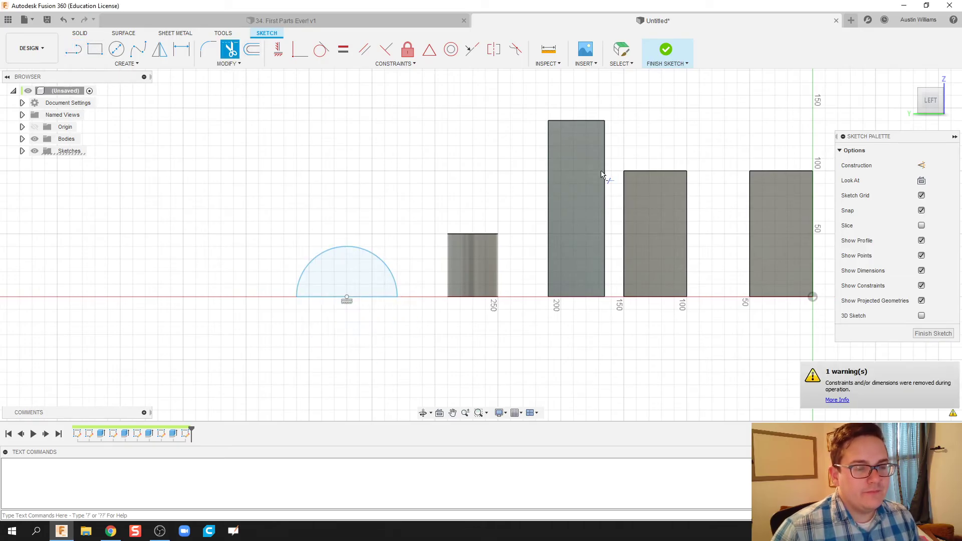
{"action": "left_click", "coordinate": [666, 52]}
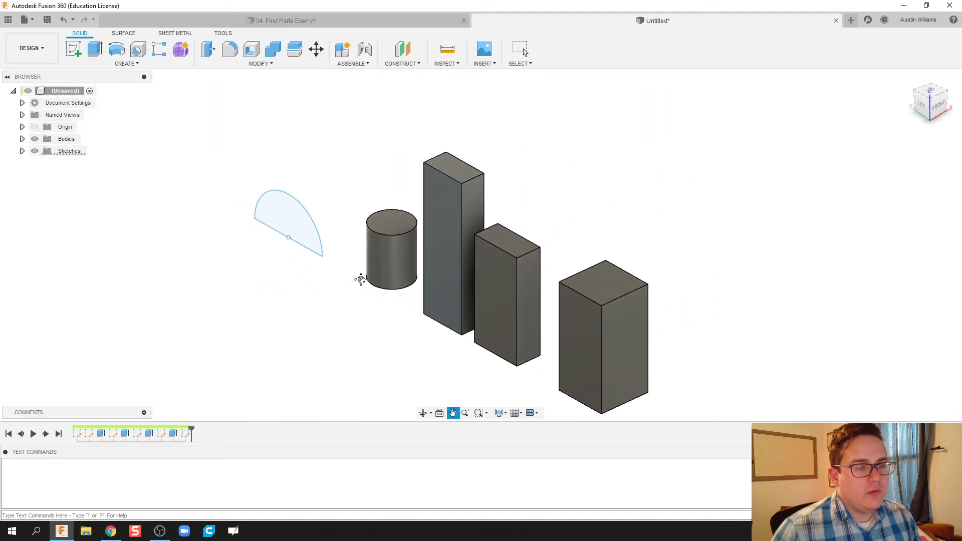
Cancel the extrusion and reopen the semicircle sketch, restoring the full circle to rework it.
{"action": "left_click", "coordinate": [95, 49]}
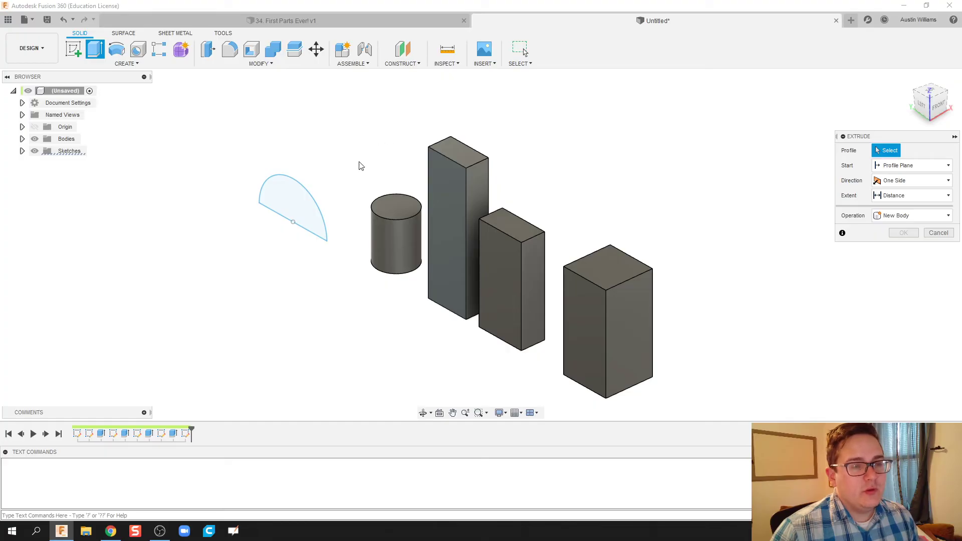
{"action": "left_click", "coordinate": [944, 233]}
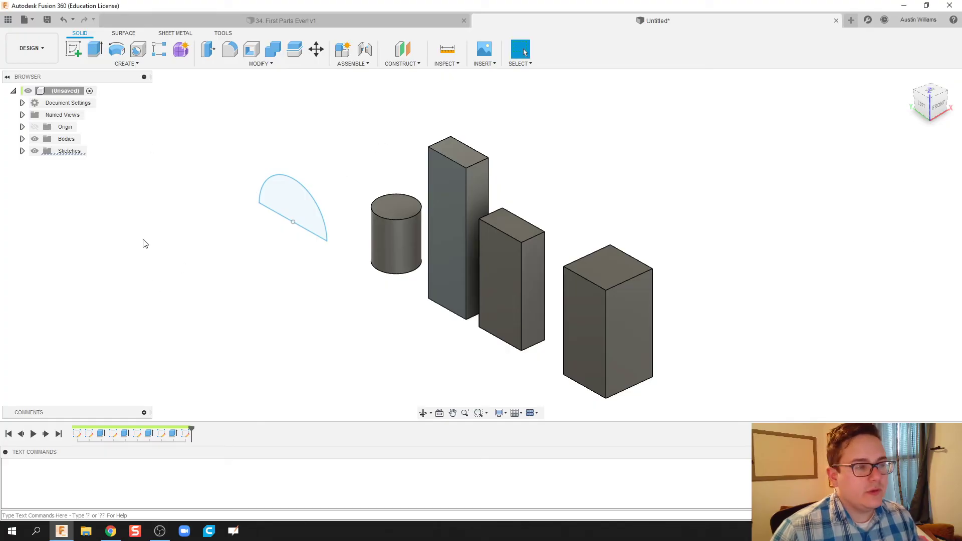
{"action": "double_click", "coordinate": [186, 433]}
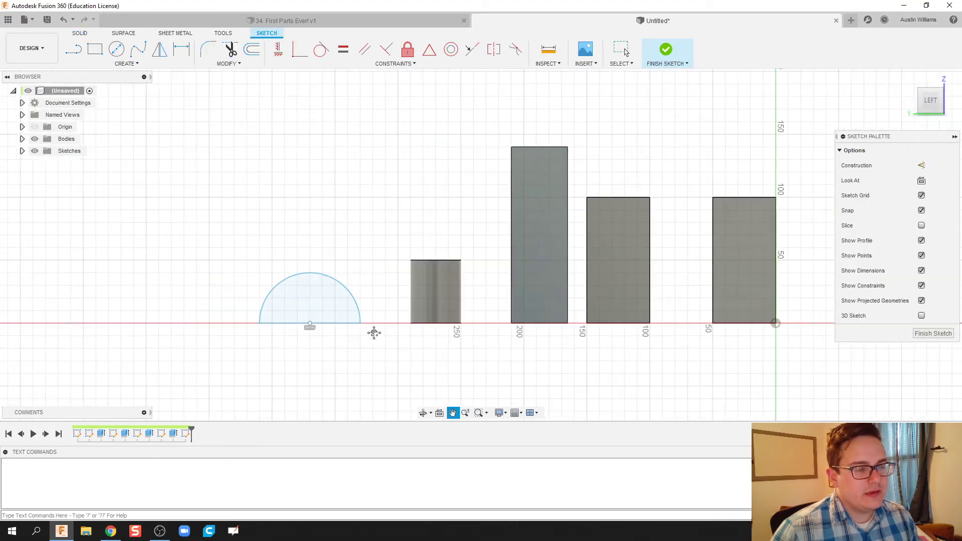
{"action": "scroll", "coordinate": [404, 324], "scroll_direction": "up", "scroll_amount": 1}
{"action": "middle_click_drag", "start_coordinate": [344, 326], "coordinate": [415, 307]}
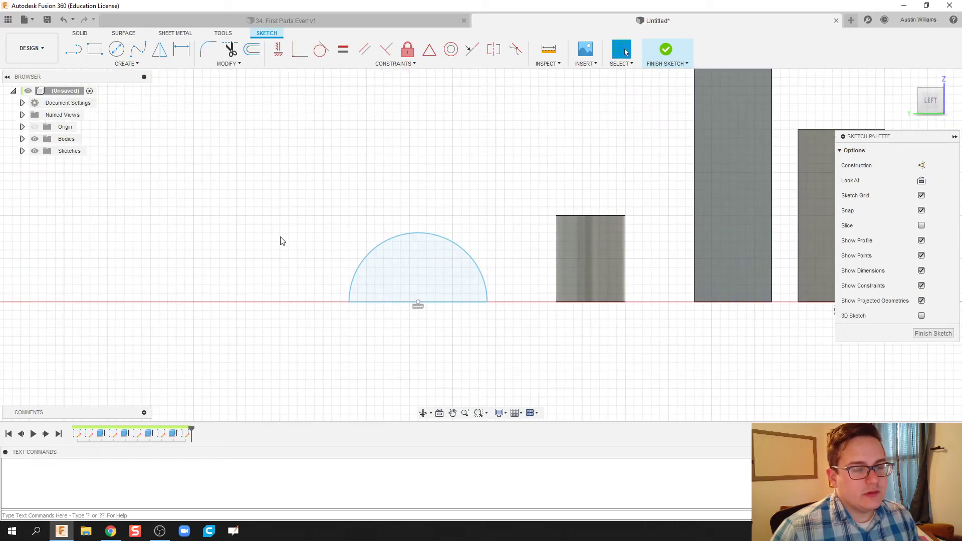
{"action": "mouse_move", "coordinate": [696, 251]}
{"action": "middle_mouse_down"}
{"action": "mouse_move", "coordinate": [394, 283]}
{"action": "mouse_move", "coordinate": [418, 296]}
{"action": "mouse_move", "coordinate": [625, 206]}
{"action": "middle_mouse_up"}
{"action": "middle_click_drag", "start_coordinate": [354, 309], "coordinate": [468, 321]}
{"action": "key", "text": "Delete"}
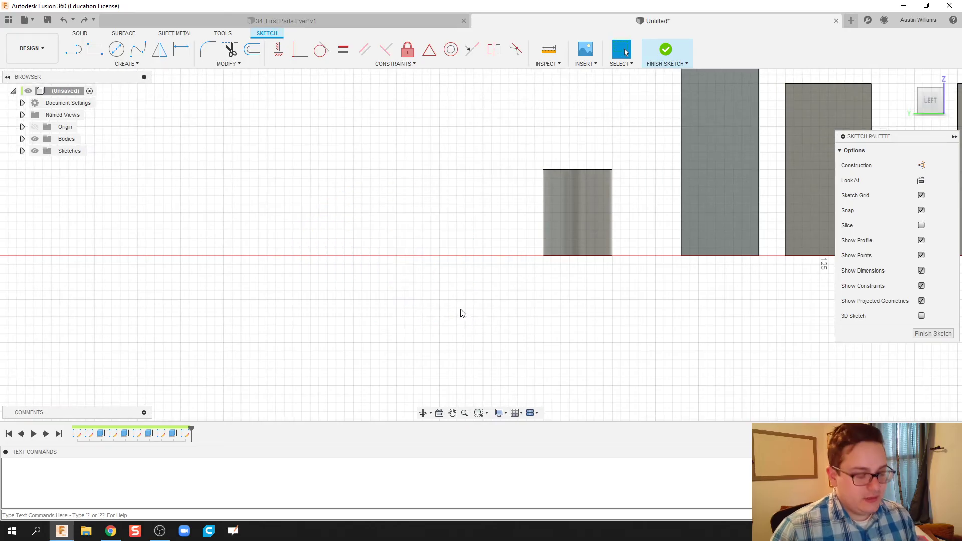
{"action": "key", "text": "ctrl+z"}
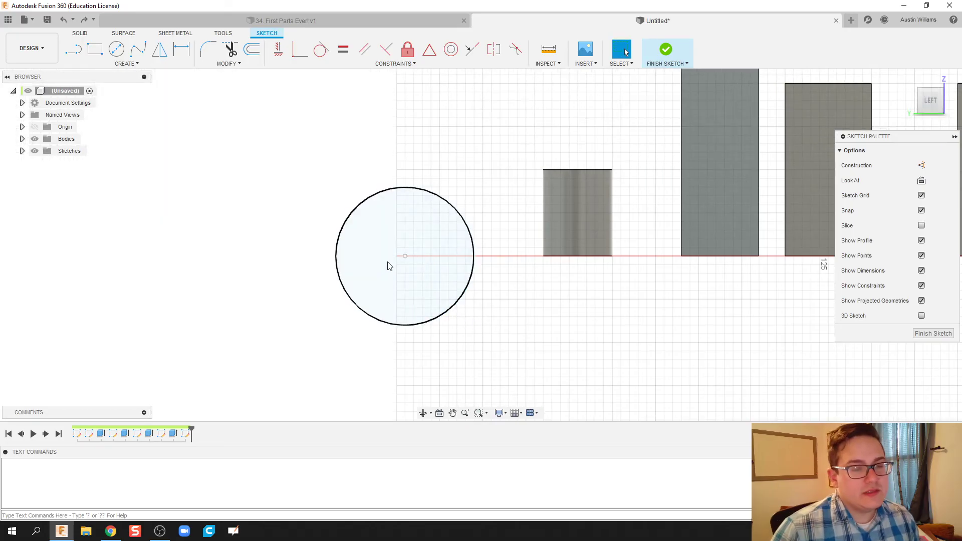
Redraw the line across the circle, trim away its lower half, and finish the sketch.
{"action": "left_click", "coordinate": [75, 50]}
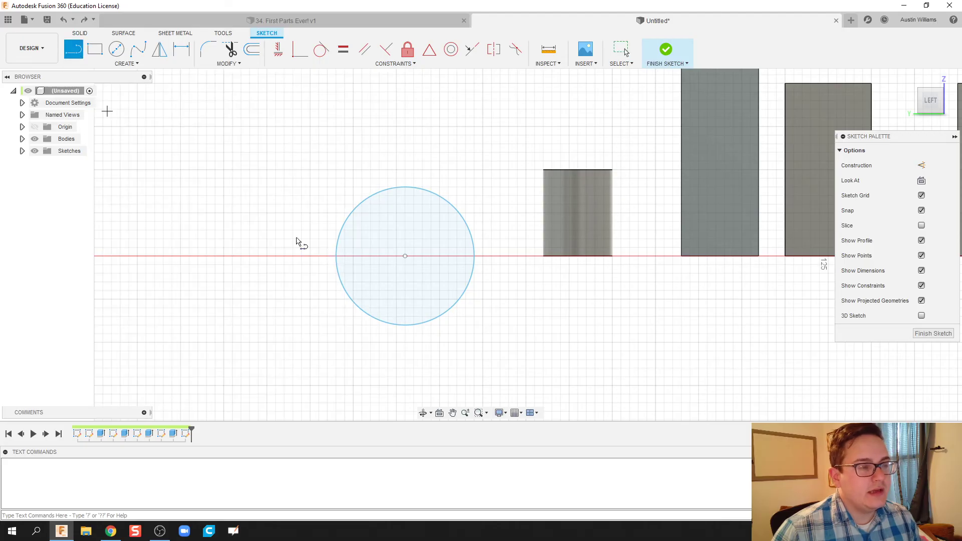
{"action": "left_click", "coordinate": [336, 256]}
{"action": "left_click", "coordinate": [475, 256]}
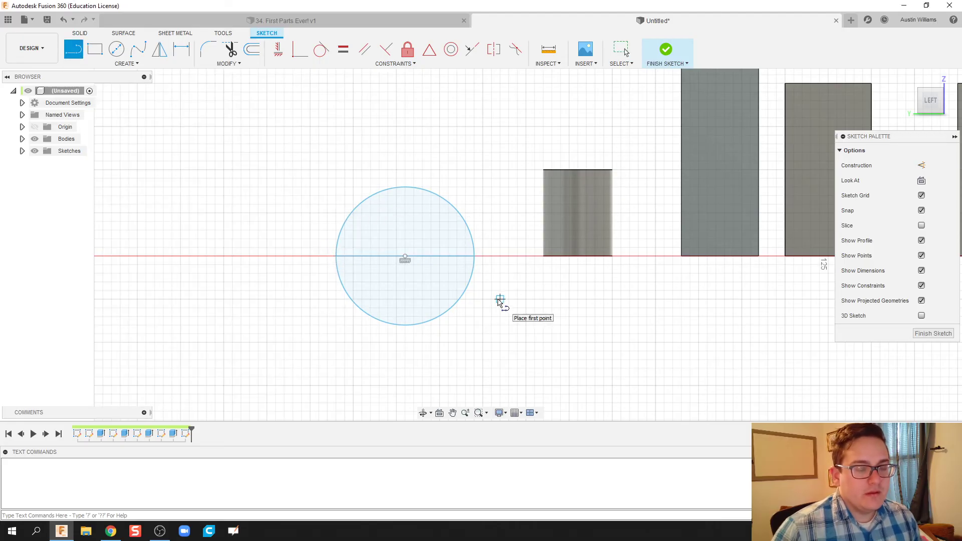
{"action": "left_click", "coordinate": [230, 49]}
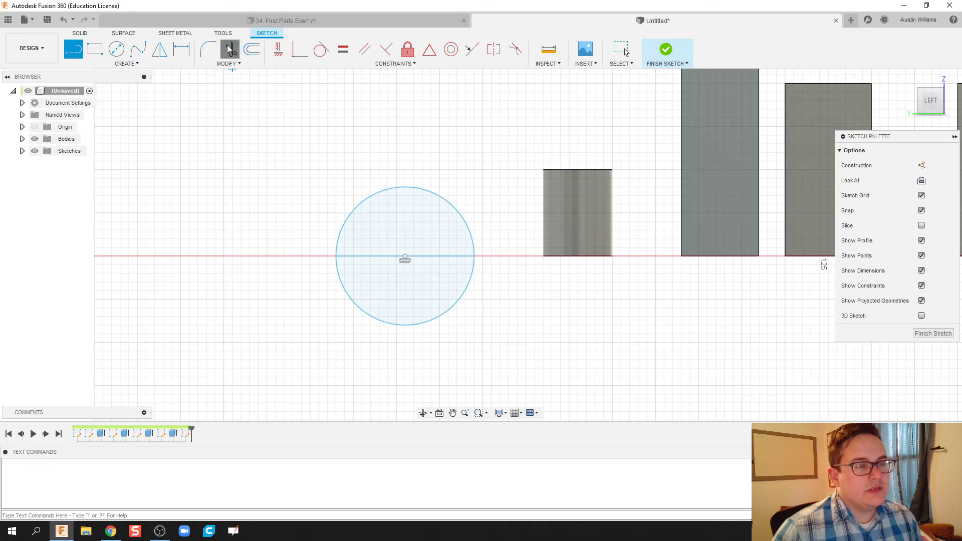
{"action": "left_click", "coordinate": [419, 326]}
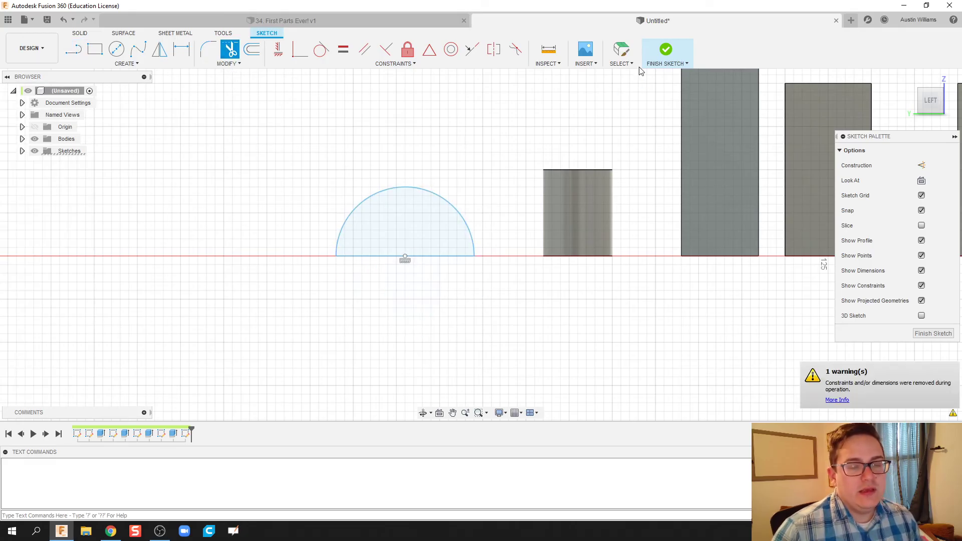
{"action": "left_click", "coordinate": [666, 50]}
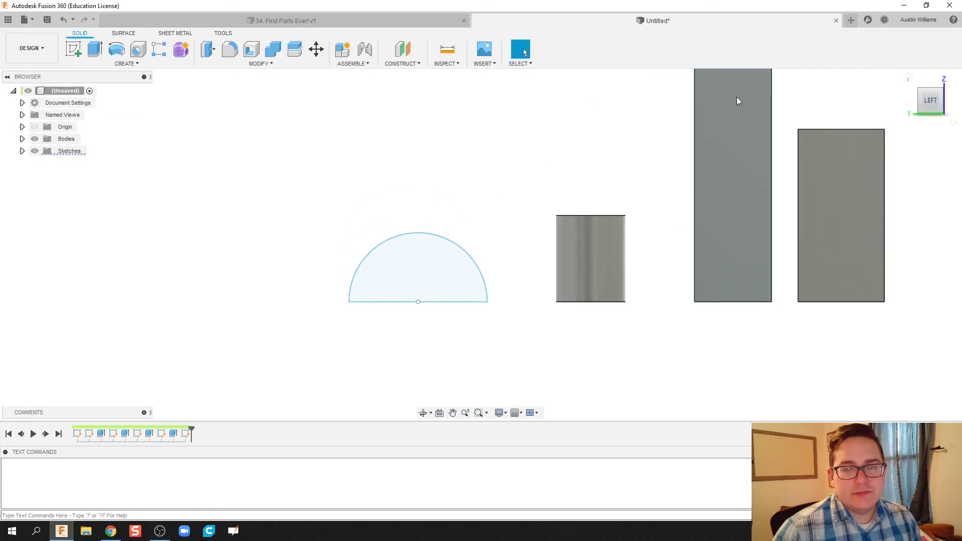
Extrude the semicircle 55 mm into a half-cylinder body.
{"action": "left_click", "coordinate": [94, 48]}
{"action": "left_click", "coordinate": [406, 275]}
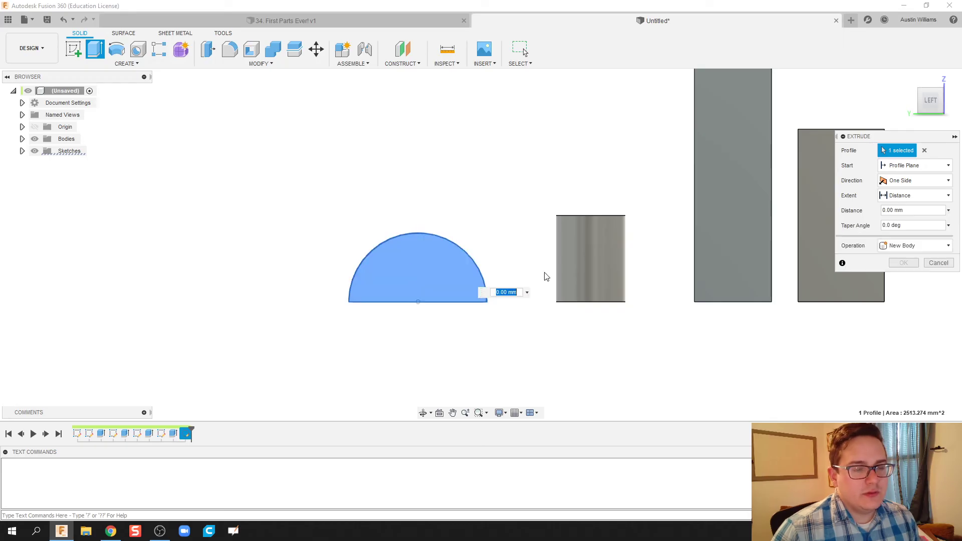
{"action": "middle_click_drag", "start_coordinate": [523, 230], "coordinate": [396, 220], "text": "shift"}
{"action": "left_click_drag", "start_coordinate": [354, 190], "coordinate": [426, 155]}
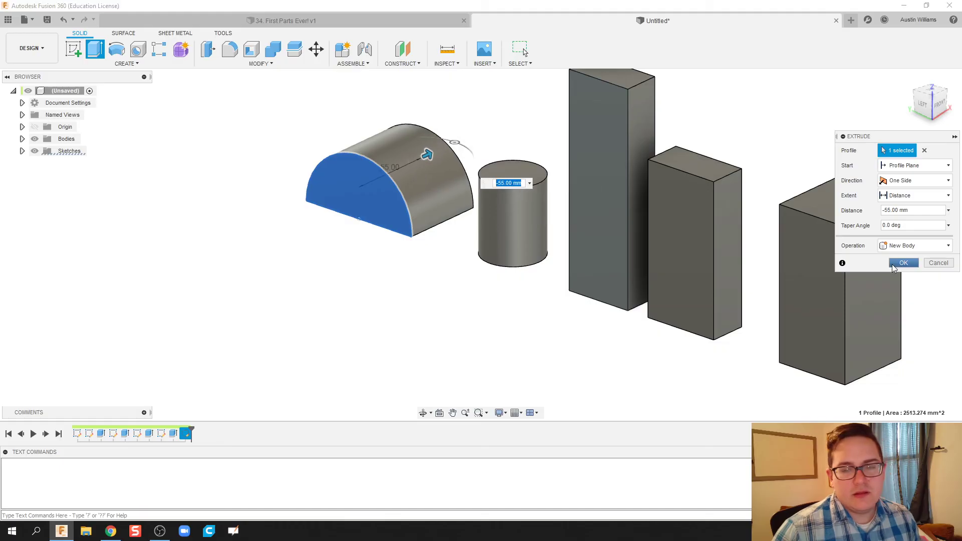
{"action": "left_click", "coordinate": [903, 263]}
{"action": "scroll", "coordinate": [464, 307], "scroll_direction": "down", "scroll_amount": 3}
{"action": "middle_click_drag", "start_coordinate": [464, 307], "coordinate": [431, 326]}
{"action": "scroll", "coordinate": [451, 319], "scroll_direction": "down", "scroll_amount": 1}
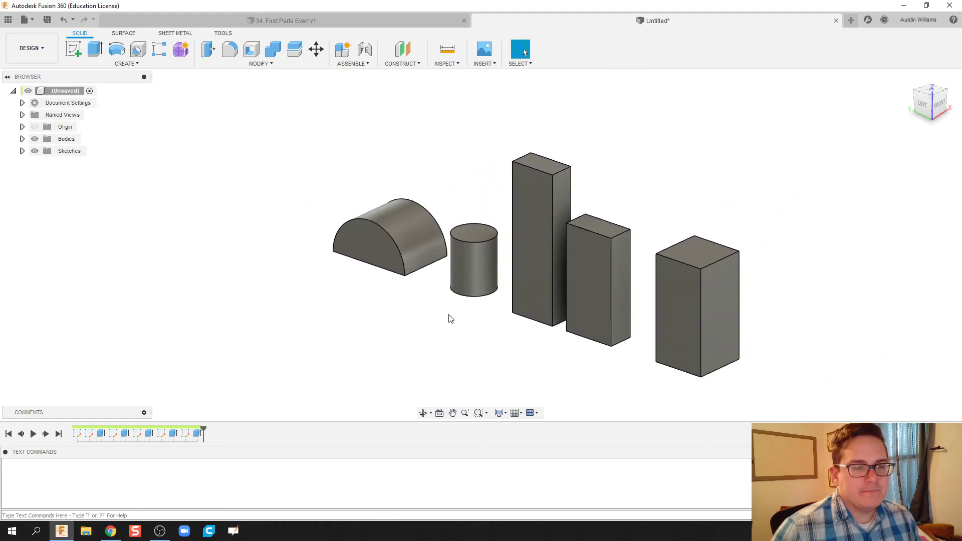
Sketch a 110 by 50 mm rectangle on a plane beside the half-cylinder.
{"action": "left_click", "coordinate": [80, 56]}
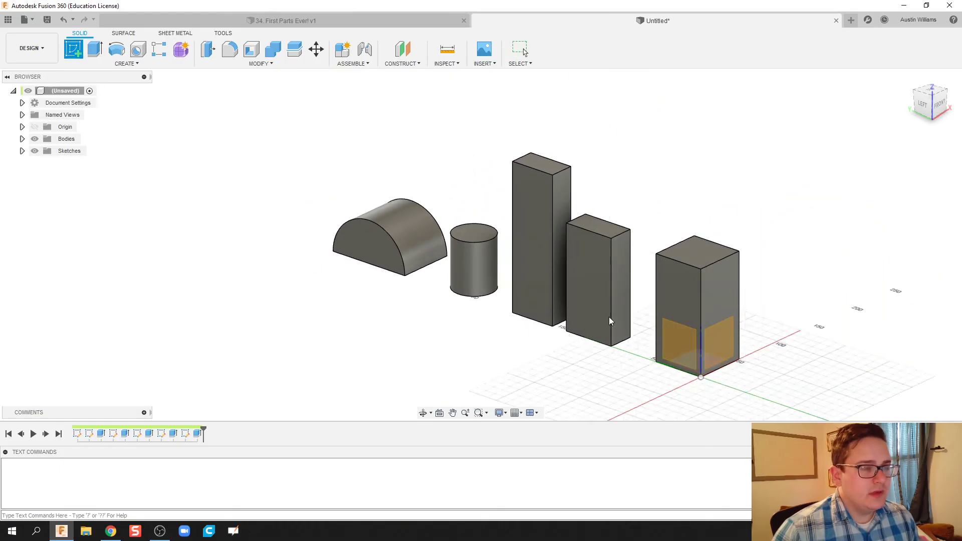
{"action": "left_click", "coordinate": [532, 283]}
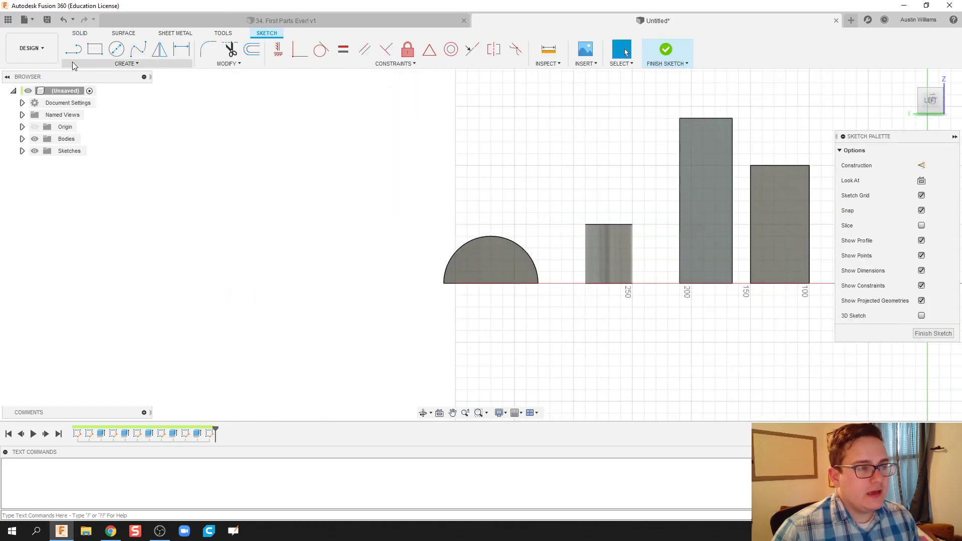
{"action": "left_click", "coordinate": [94, 49]}
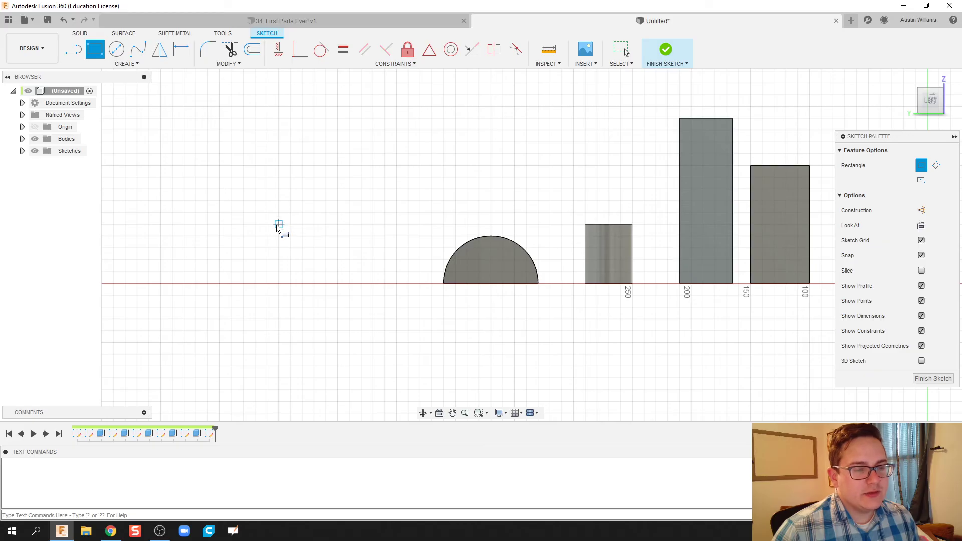
{"action": "left_click", "coordinate": [267, 224]}
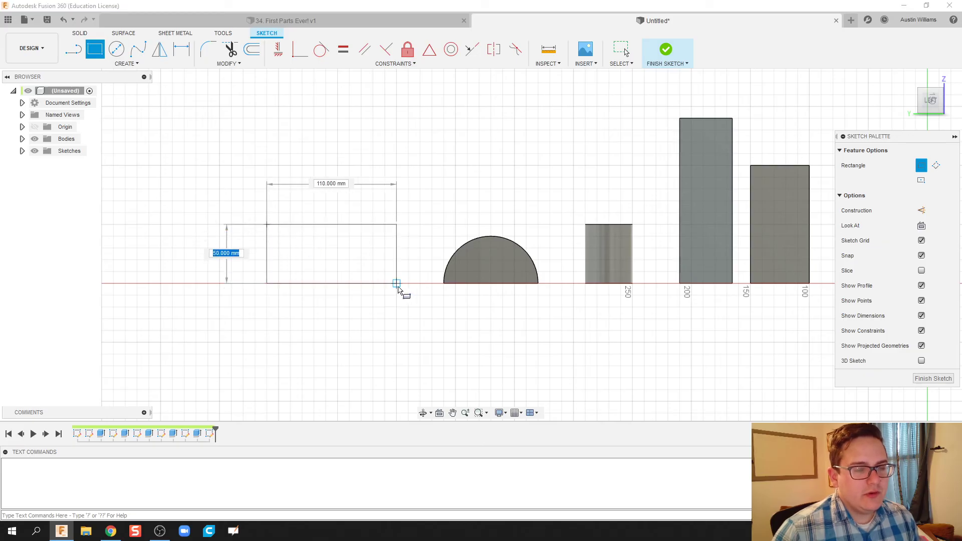
{"action": "left_click", "coordinate": [397, 284]}
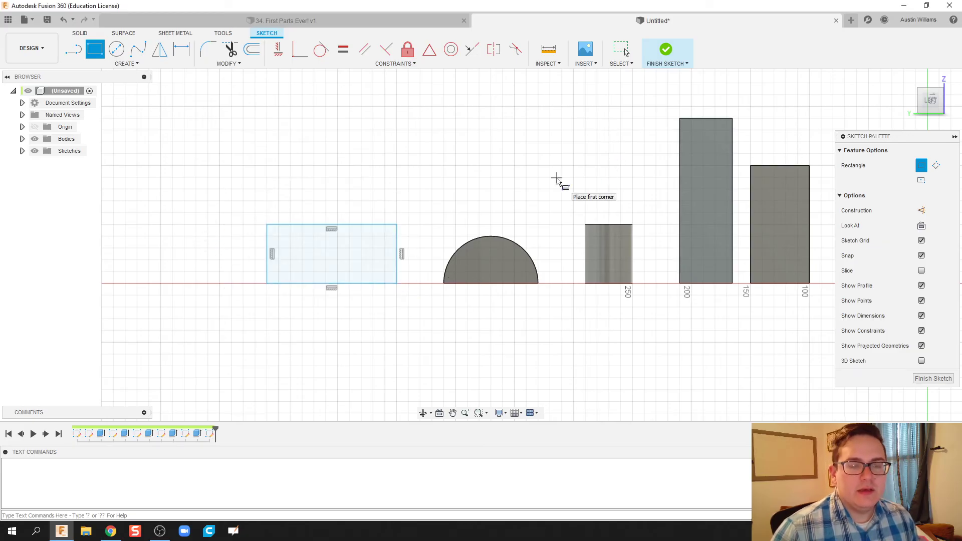
{"action": "left_click", "coordinate": [659, 51]}
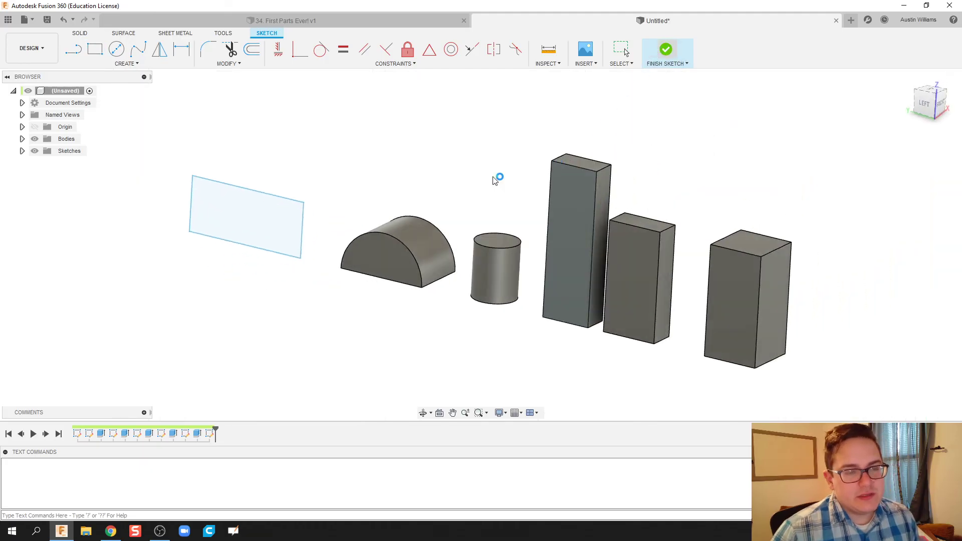
Extrude the rectangle 80 mm into a new block.
{"action": "left_click", "coordinate": [95, 56]}
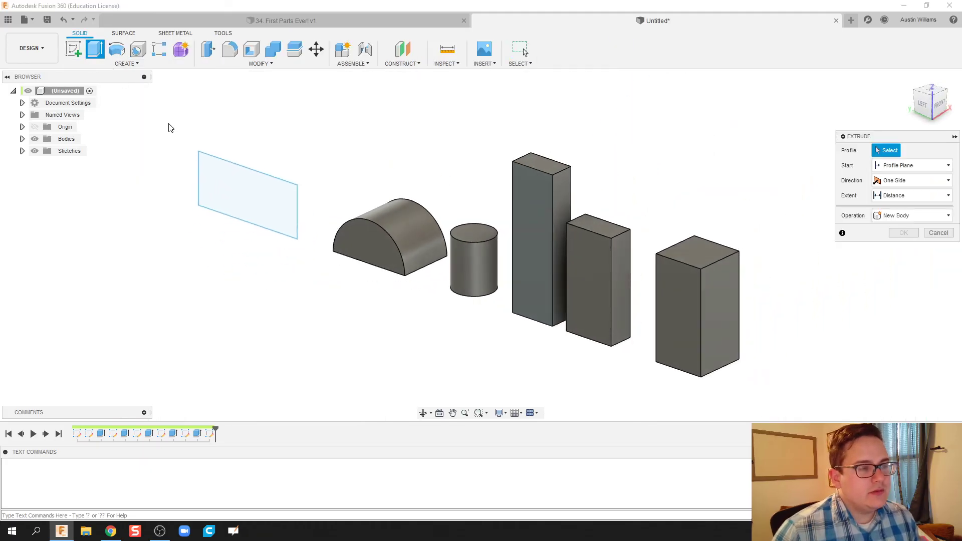
{"action": "left_click", "coordinate": [241, 199]}
{"action": "mouse_move", "coordinate": [241, 199]}
{"action": "left_mouse_down"}
{"action": "mouse_move", "coordinate": [329, 169]}
{"action": "mouse_move", "coordinate": [299, 182]}
{"action": "left_mouse_up"}
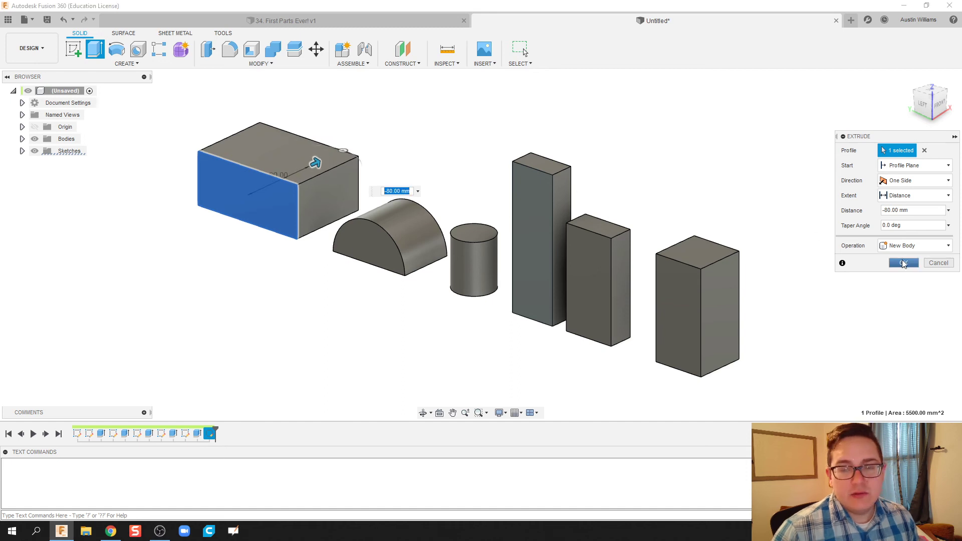
{"action": "left_click", "coordinate": [903, 263]}
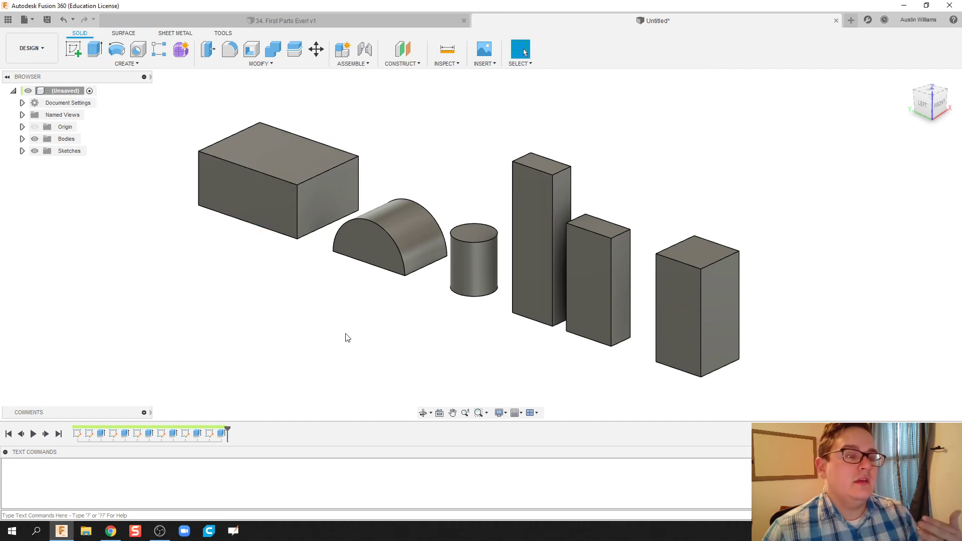
On the new block's front face, draw a circle centred on the bottom edge midpoint.
{"action": "left_click", "coordinate": [70, 52]}
{"action": "left_click", "coordinate": [276, 192]}
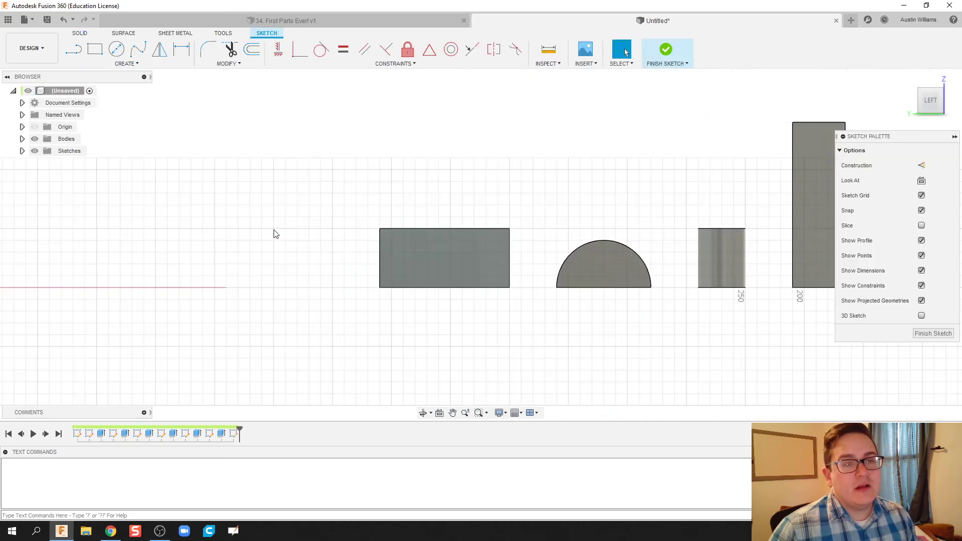
{"action": "key", "text": "c"}
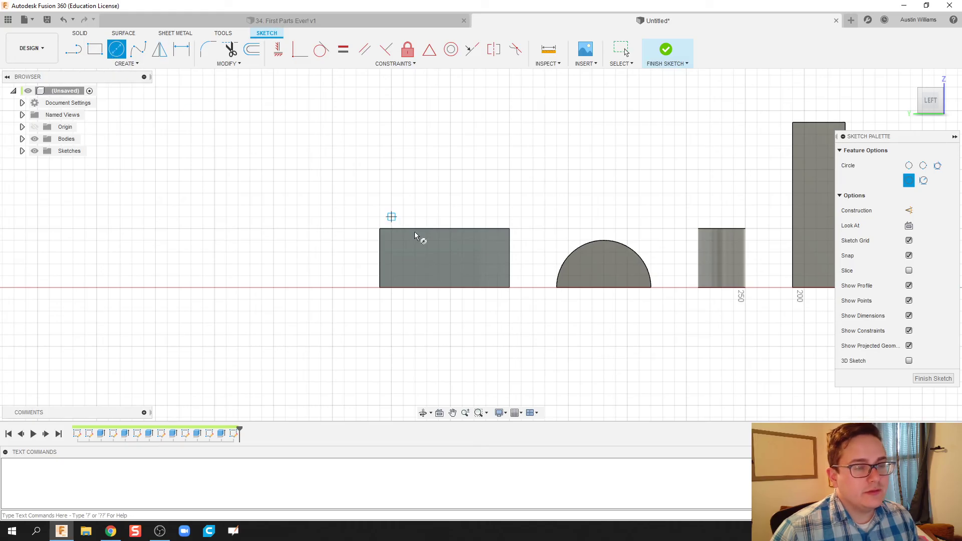
{"action": "left_click", "coordinate": [444, 287]}
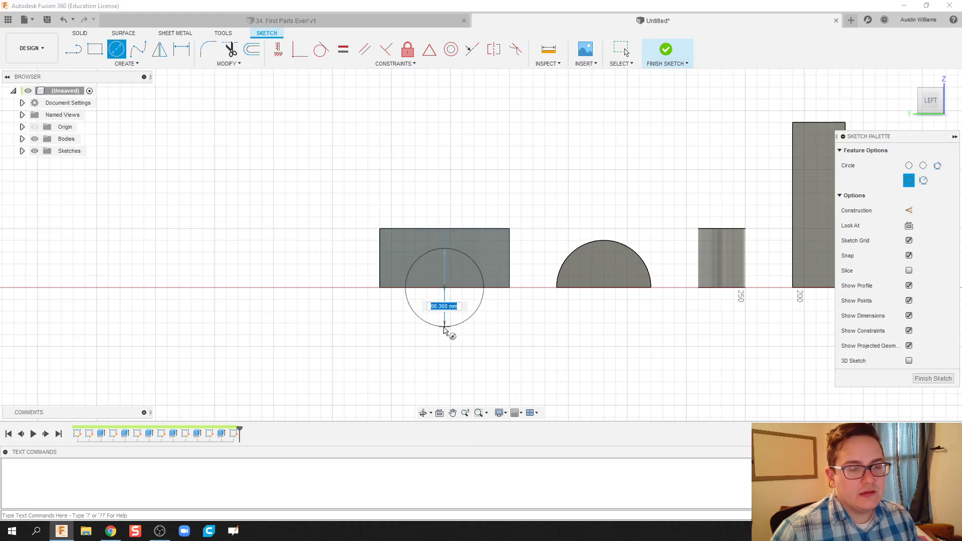
{"action": "left_click", "coordinate": [444, 329]}
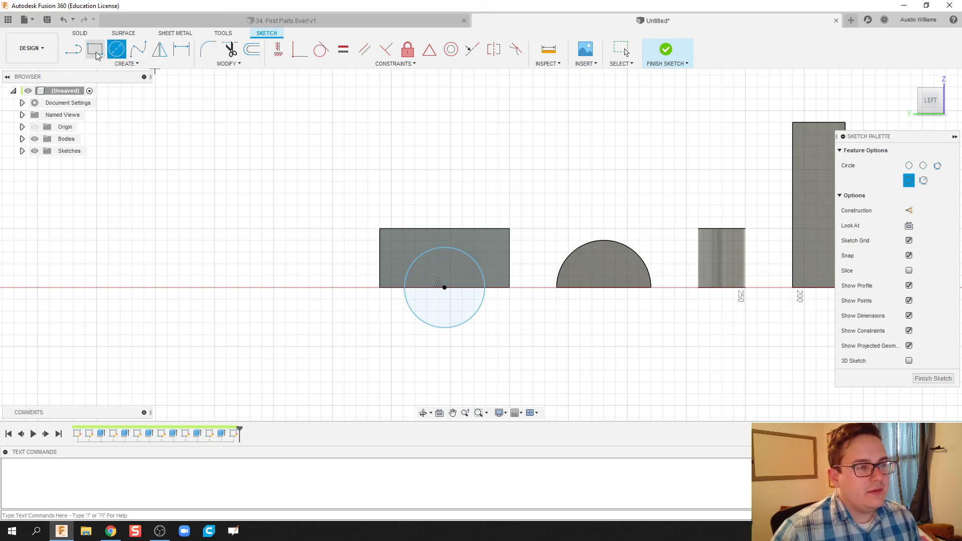
Draw a line across the circle, trim away its lower half, and finish the sketch.
{"action": "left_click", "coordinate": [73, 49]}
{"action": "left_click", "coordinate": [404, 288]}
{"action": "double_click", "coordinate": [484, 287]}
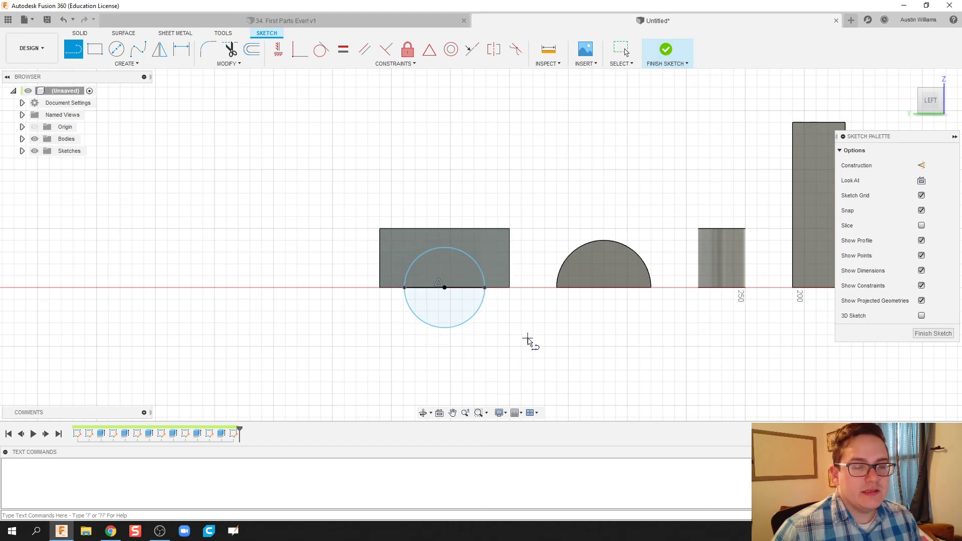
{"action": "left_click", "coordinate": [230, 50]}
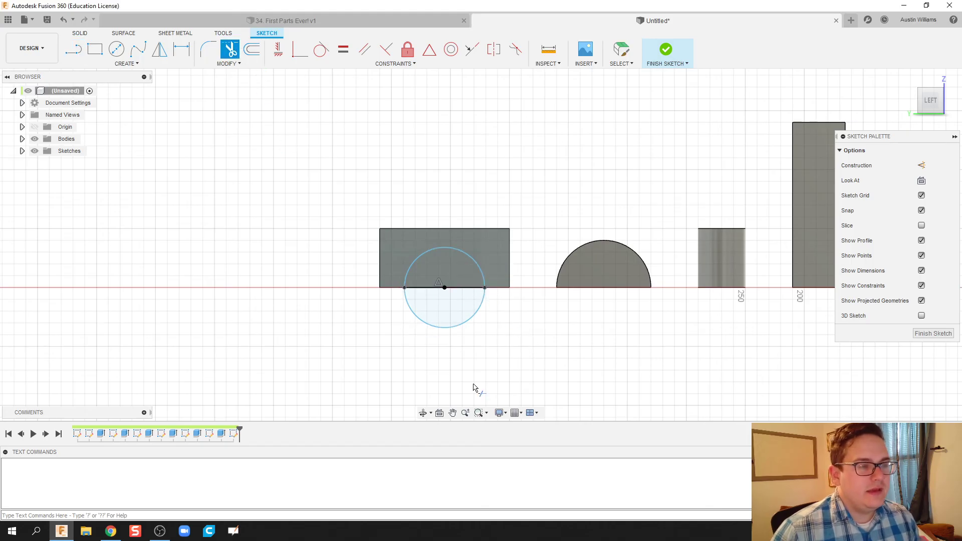
{"action": "left_click", "coordinate": [462, 326]}
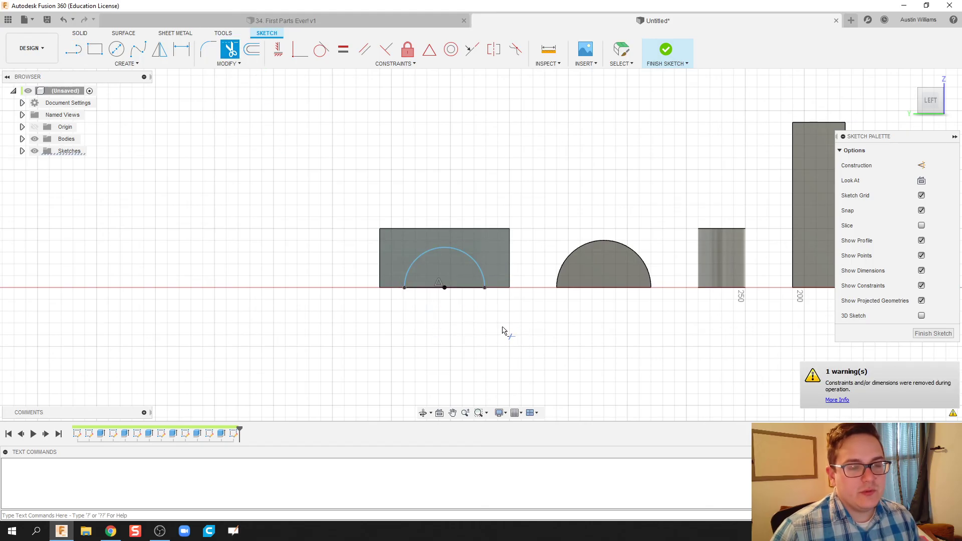
{"action": "left_click", "coordinate": [666, 50]}
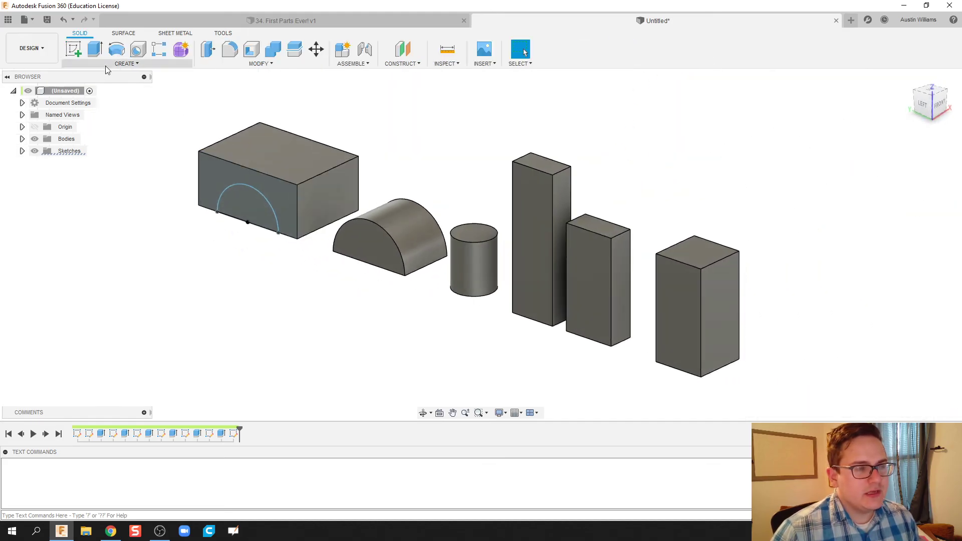
Extrude the half-circle profile -90 mm with the Cut operation through the block.
{"action": "left_click", "coordinate": [101, 50]}
{"action": "left_click", "coordinate": [256, 206]}
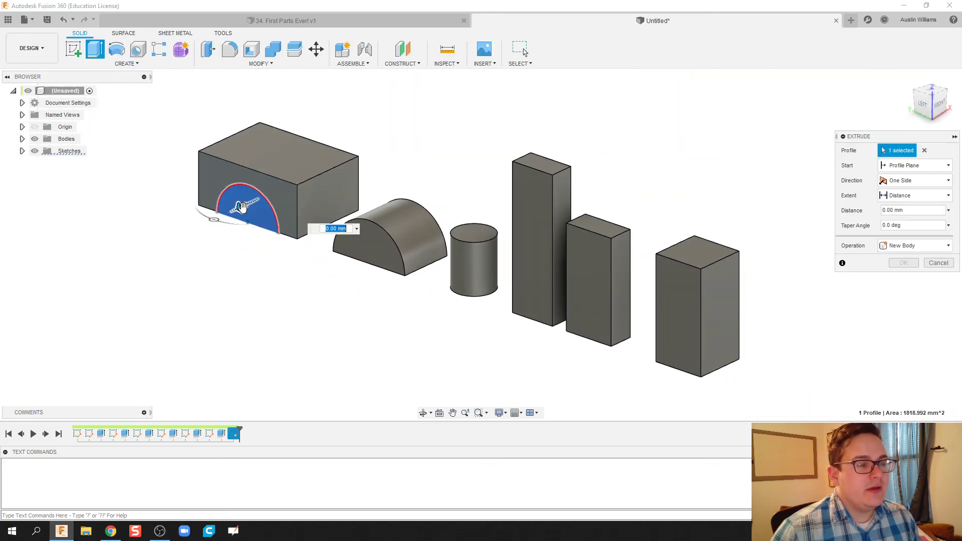
{"action": "left_click_drag", "start_coordinate": [241, 206], "coordinate": [322, 166]}
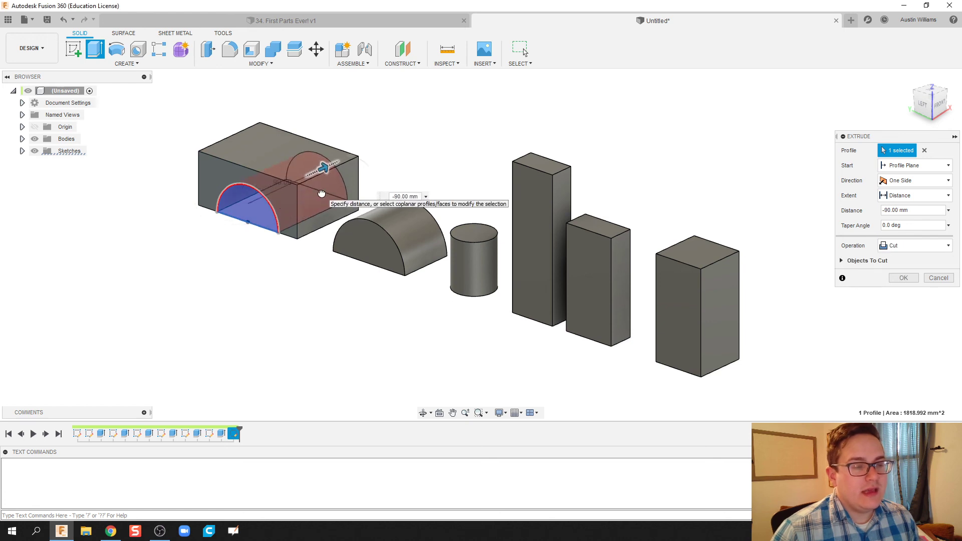
{"action": "left_click", "coordinate": [923, 250]}
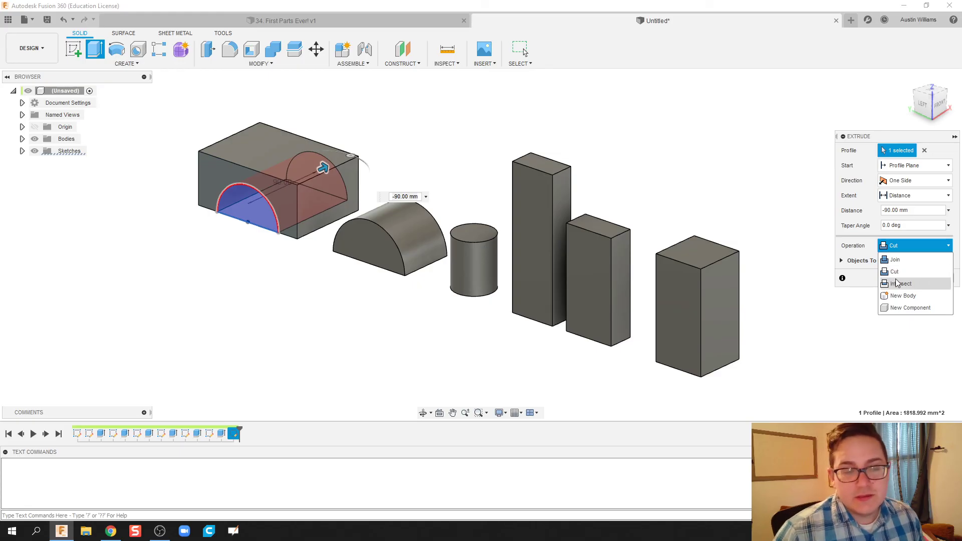
{"action": "left_click", "coordinate": [312, 171]}
{"action": "left_click_drag", "start_coordinate": [311, 172], "coordinate": [373, 197]}
{"action": "left_click", "coordinate": [903, 278]}
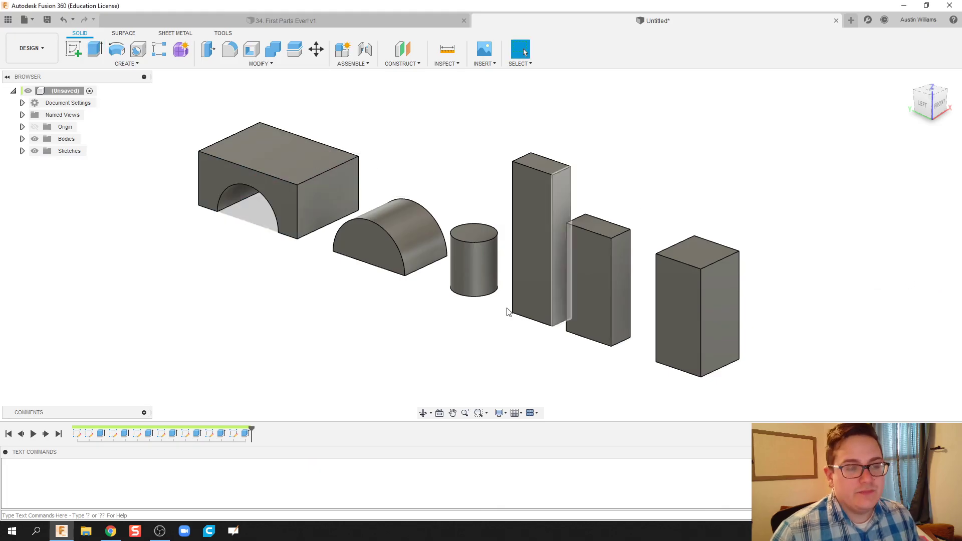
{"action": "middle_click_drag", "start_coordinate": [425, 345], "coordinate": [398, 333]}
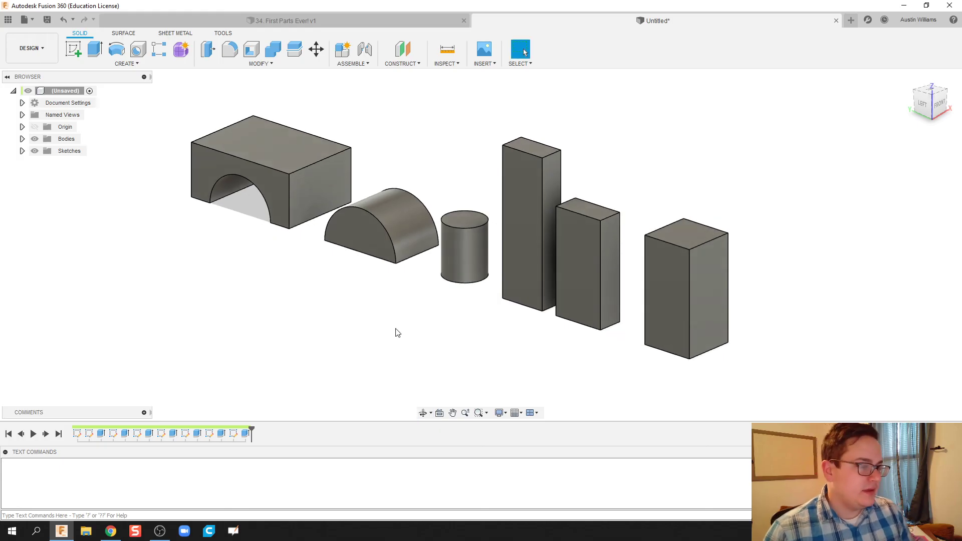